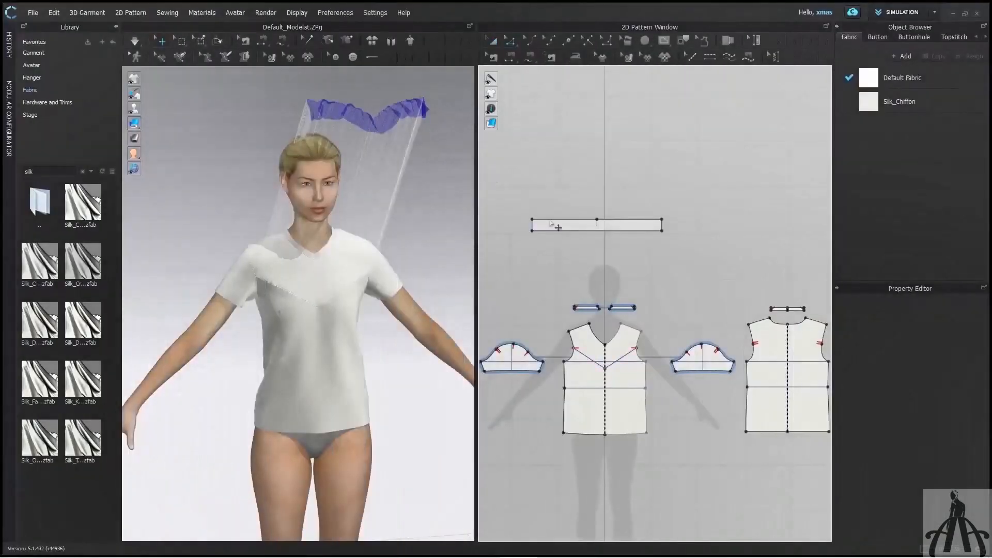
Spread the horizontal strip pattern above the bodice front with a distance of 2.5 in
right_click(483, 152)
left_click(537, 223)
left_click(674, 303)
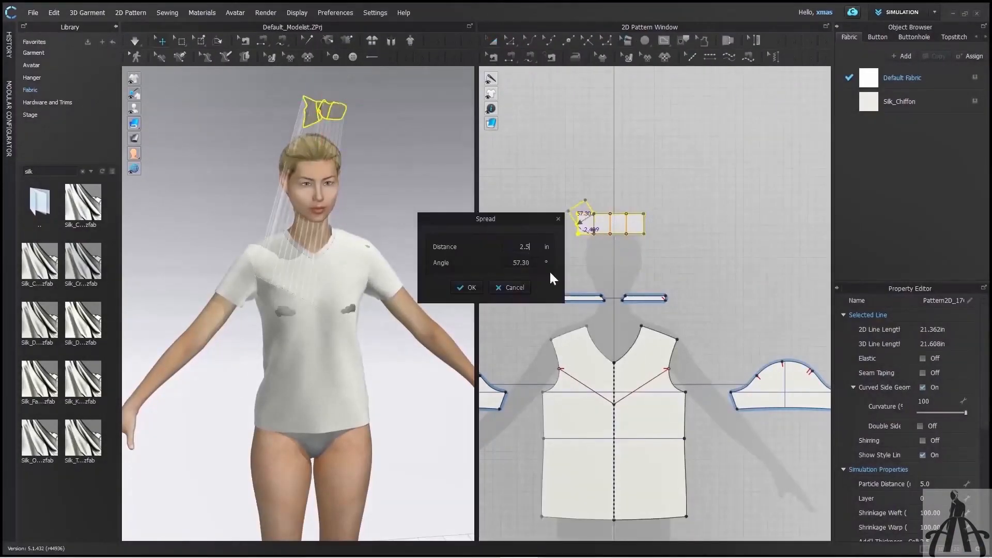
key("Return")
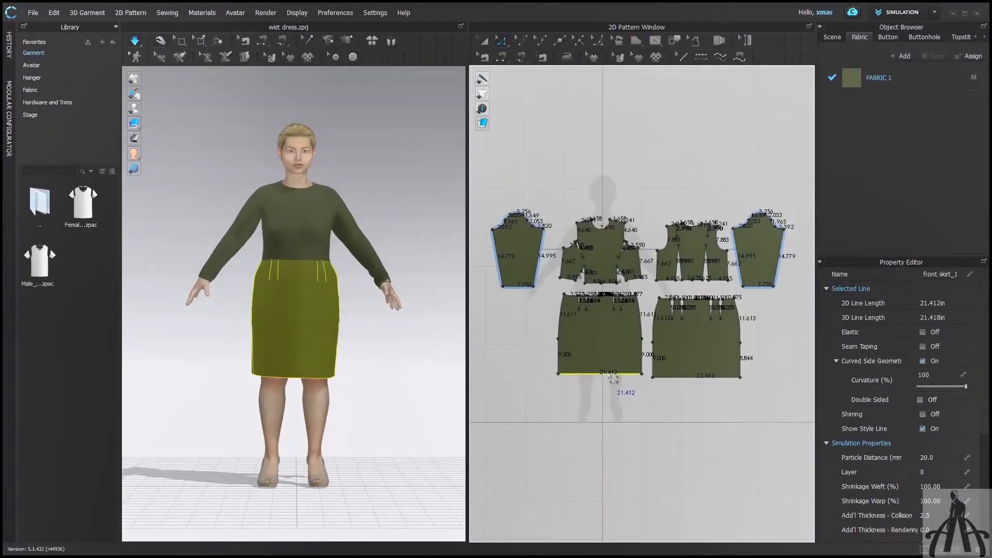
Set up an Offset as Internal Line on the front skirt's hem with a 3 in distance and 5 offsets
right_click(610, 376)
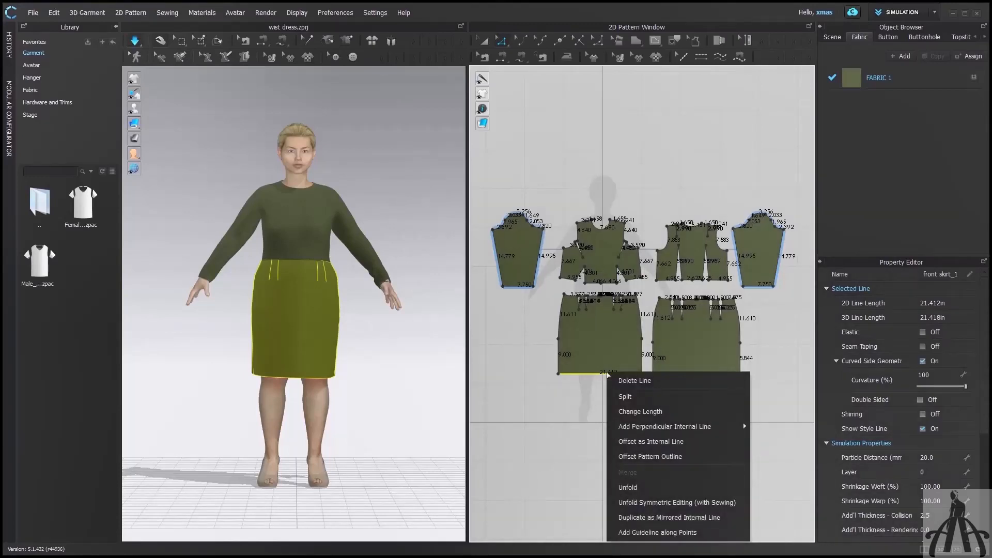
left_click(658, 439)
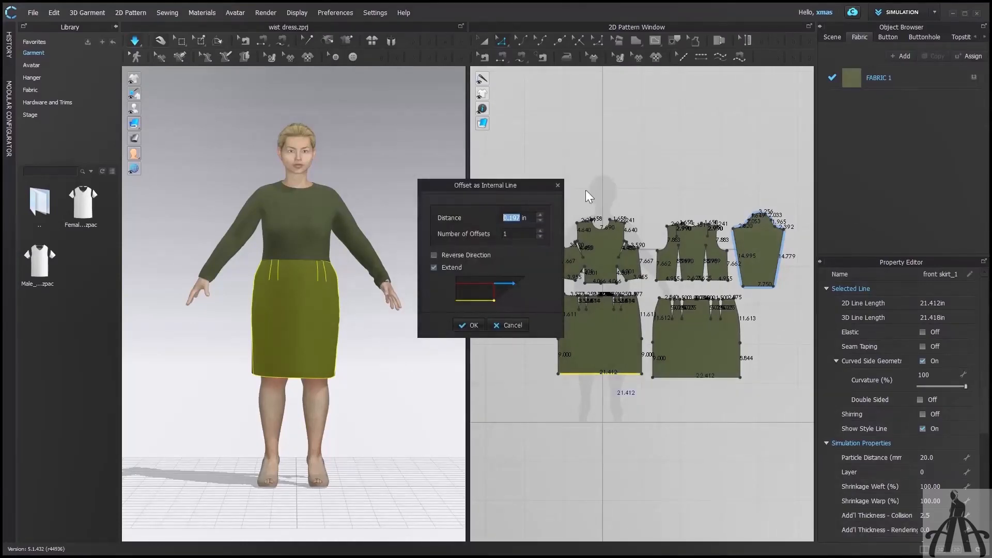
left_click_drag(530, 187, 469, 169)
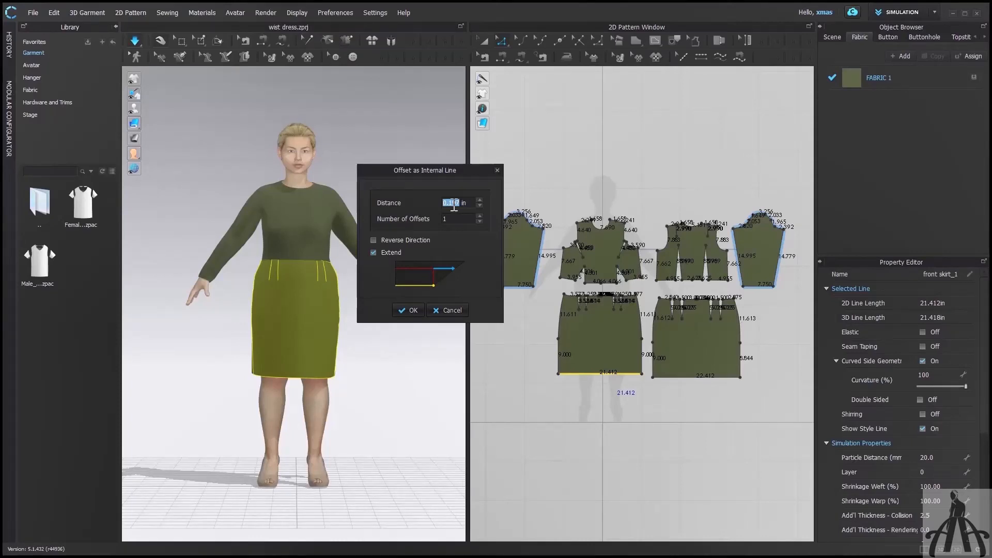
type("3")
left_click(479, 216)
left_click(480, 216)
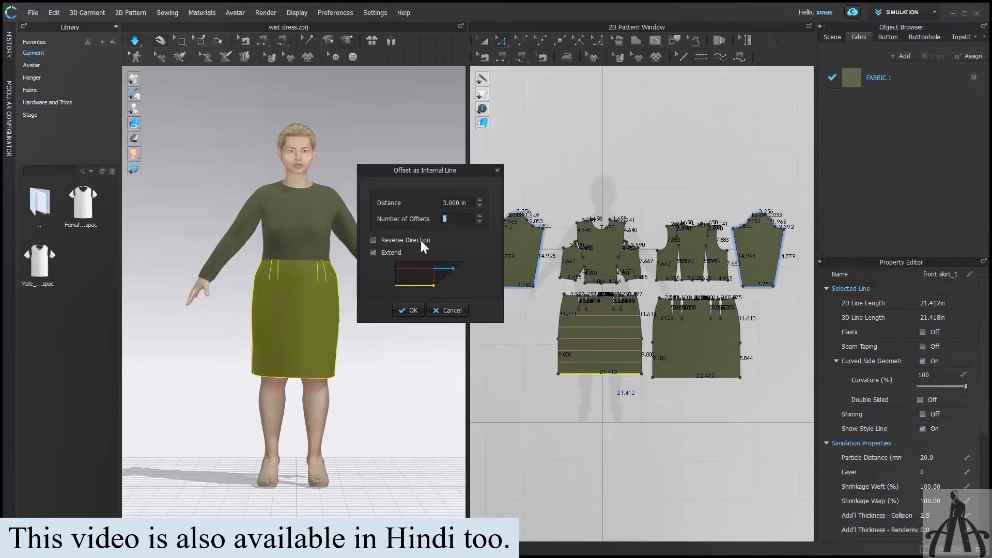
Reverse the direction of the hem's internal line offsets and discard the offset
left_click(373, 240)
left_click(374, 251)
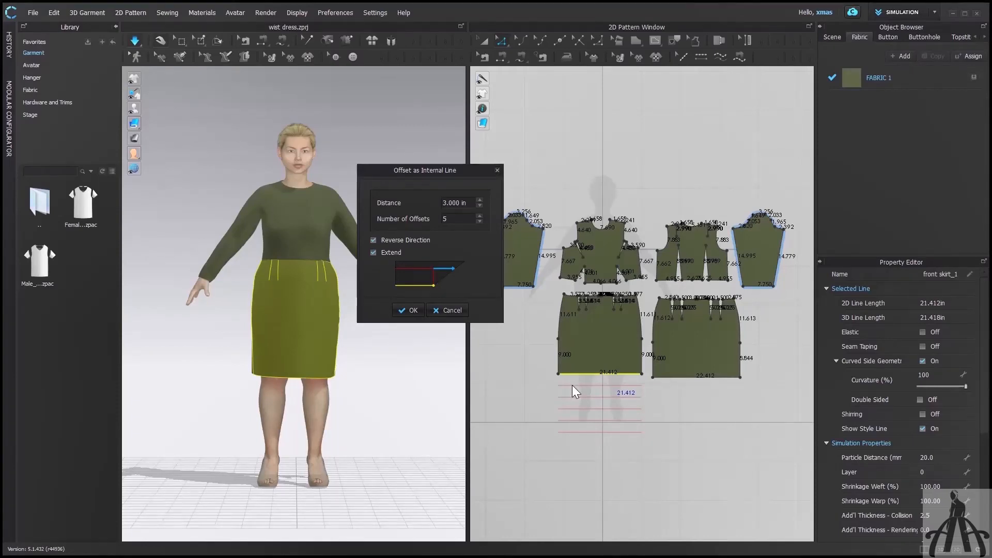
left_click(464, 309)
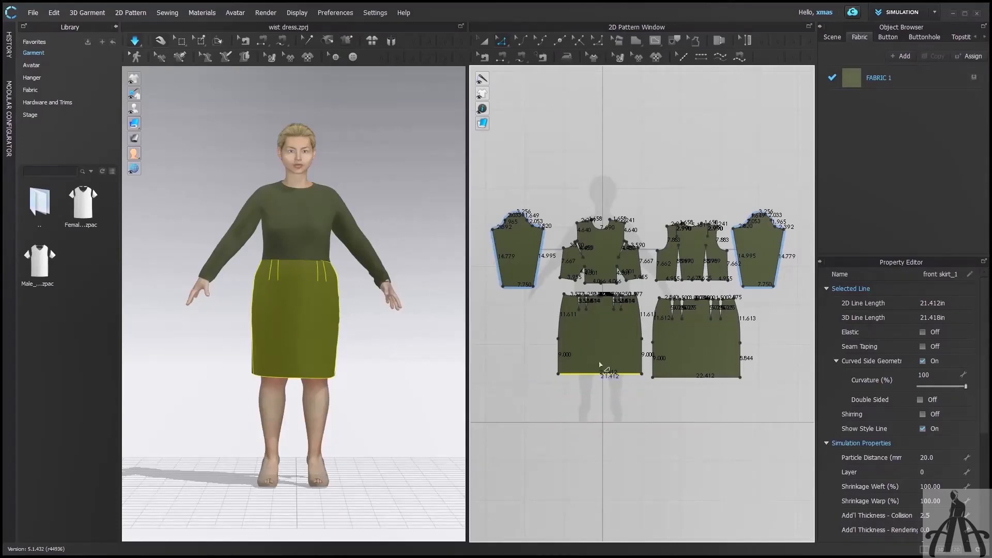
Add a vertical perpendicular internal line from the front skirt's center waist point down to the hem
scroll(602, 363, "up", 3)
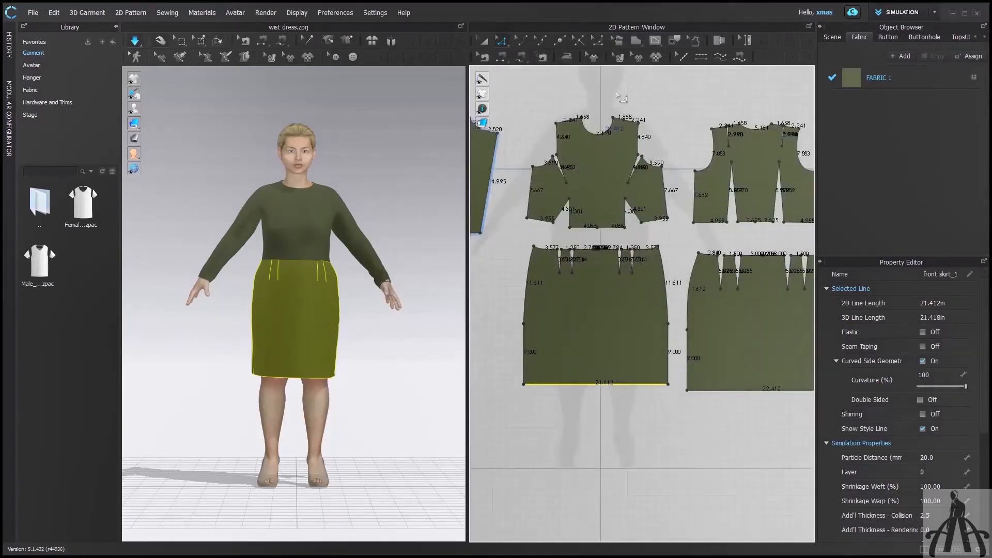
left_click(597, 252)
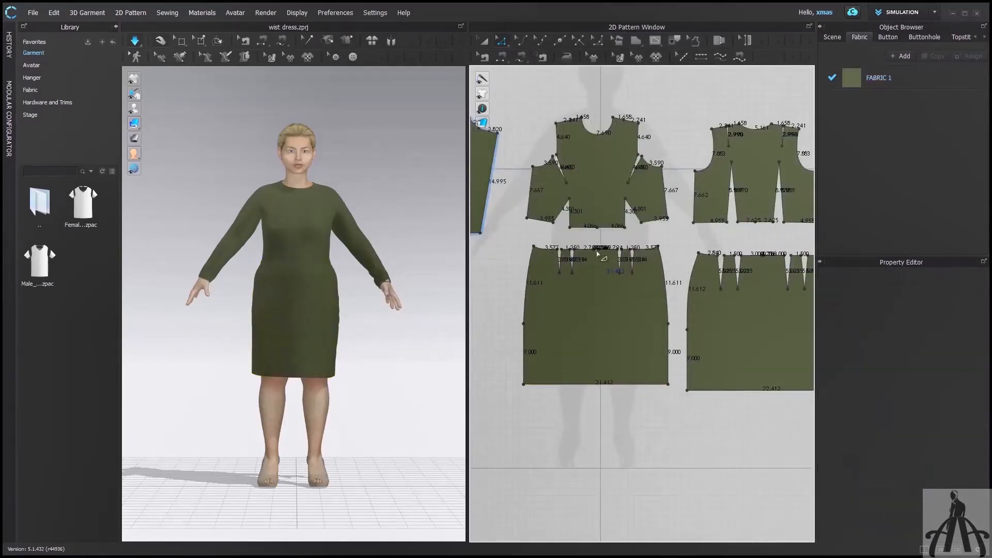
left_click(630, 265)
right_click(595, 250)
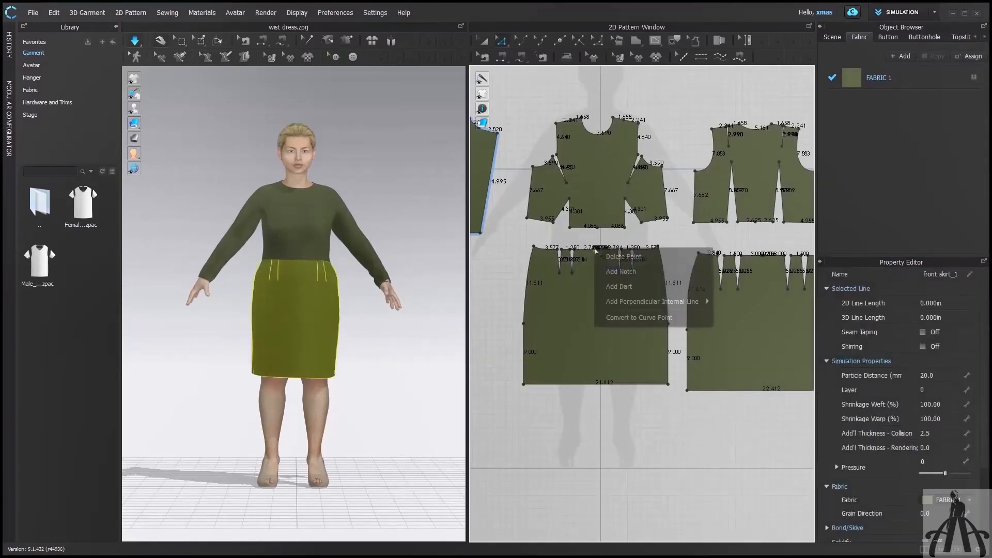
mouse_move(642, 303)
left_click(740, 303)
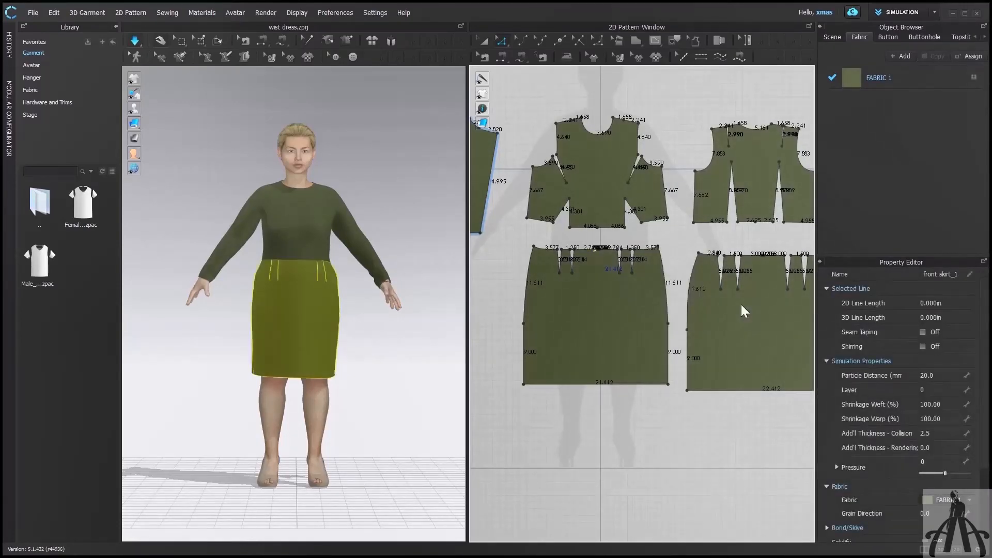
left_click(469, 311)
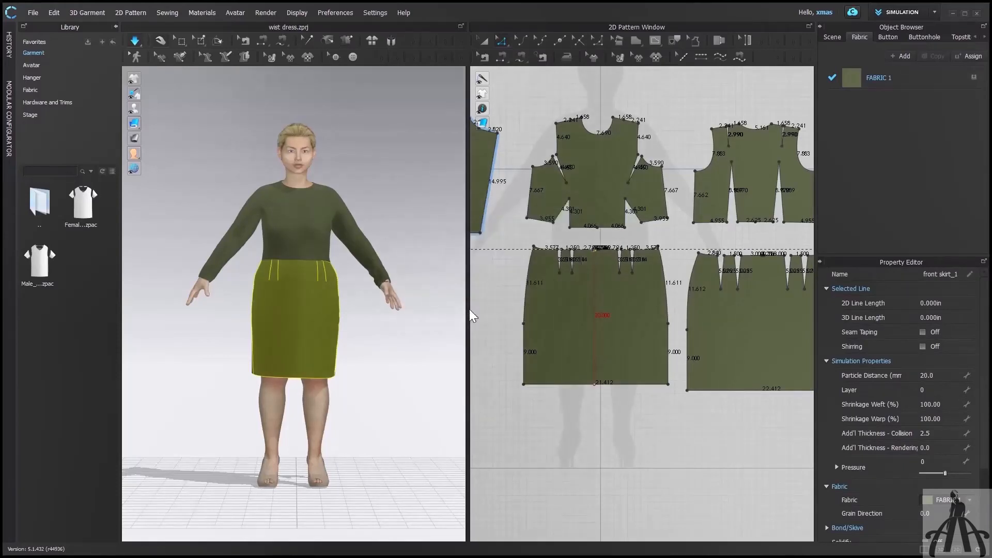
Try offsetting the front skirt's center line as an internal line 3 in away in the reverse direction
left_click(594, 310)
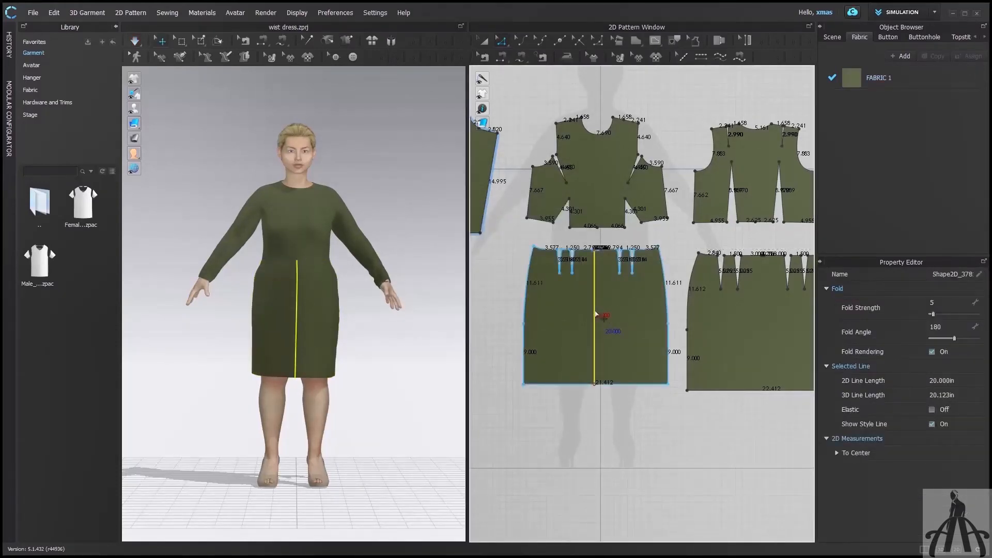
right_click(596, 313)
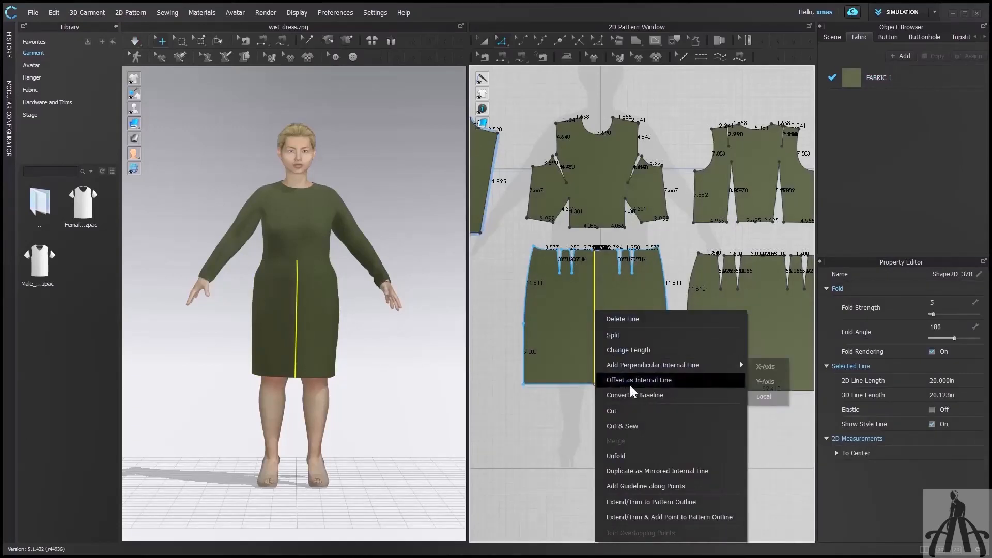
left_click(620, 380)
left_click(607, 385)
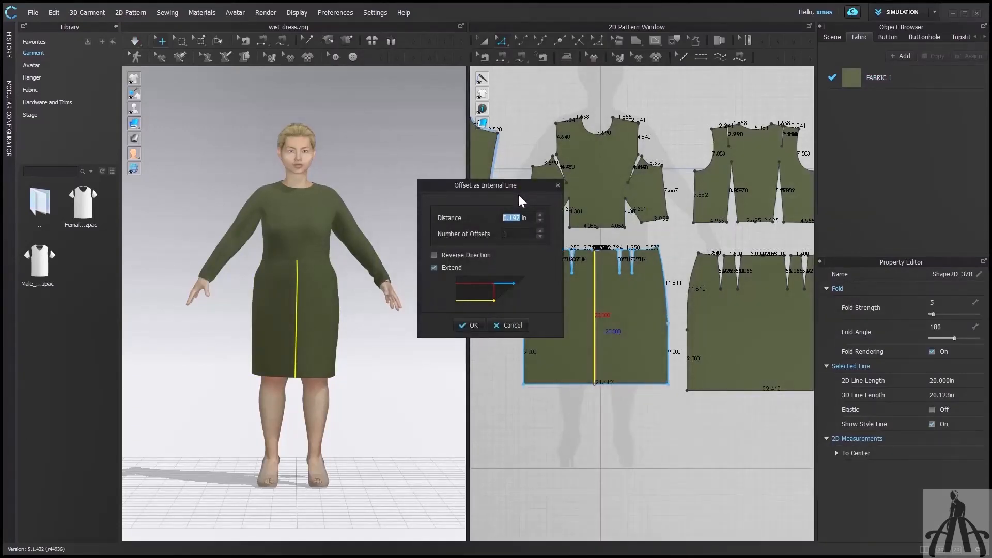
left_click_drag(517, 193, 468, 216)
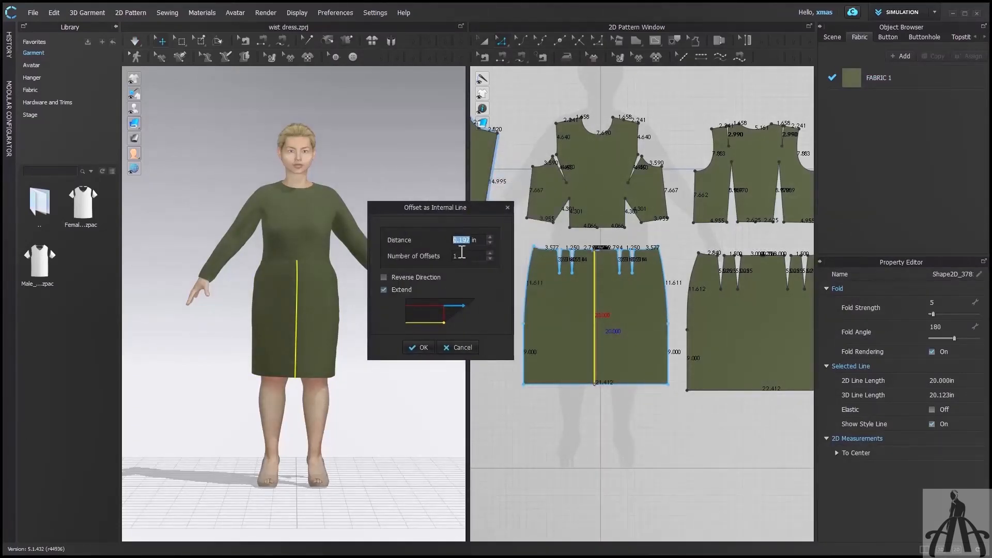
type("3")
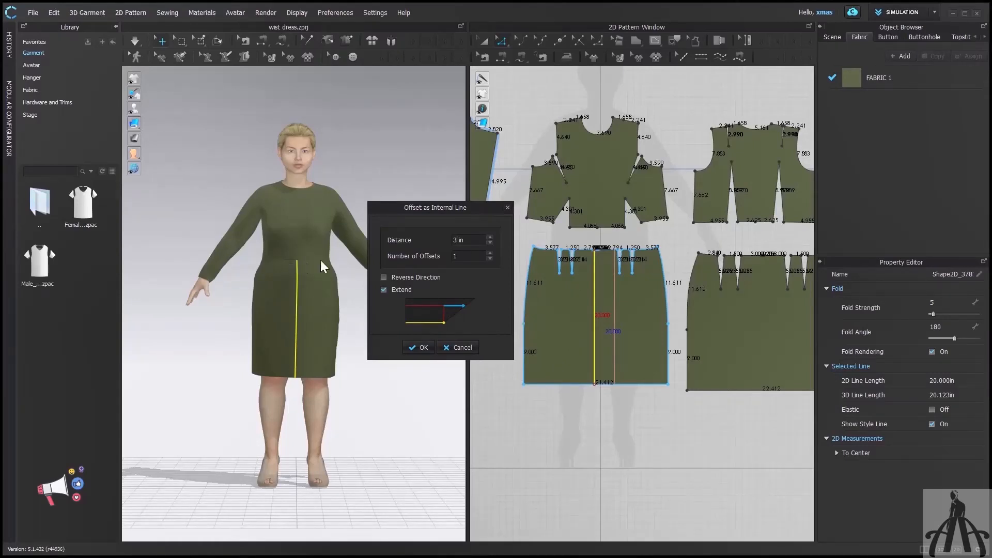
left_click(383, 277)
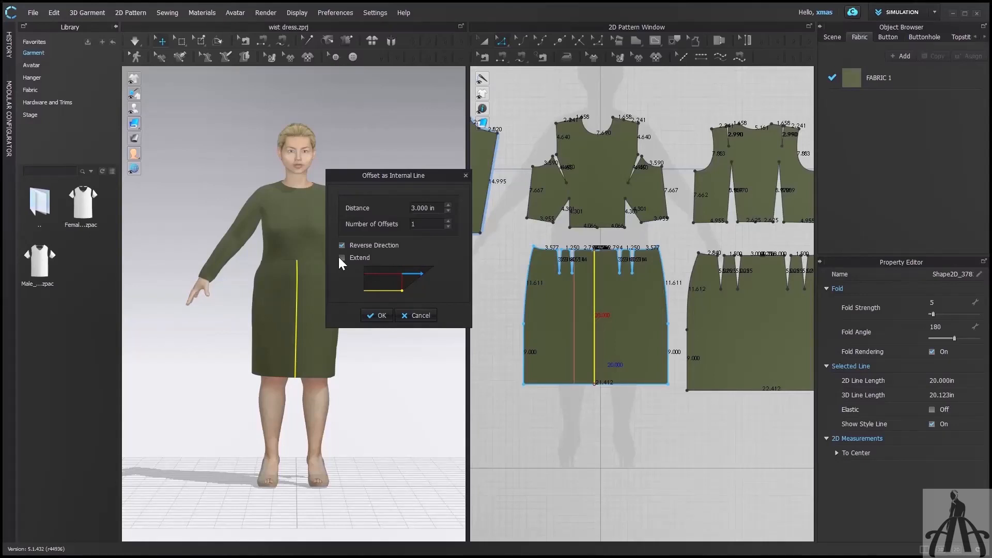
left_click(376, 315)
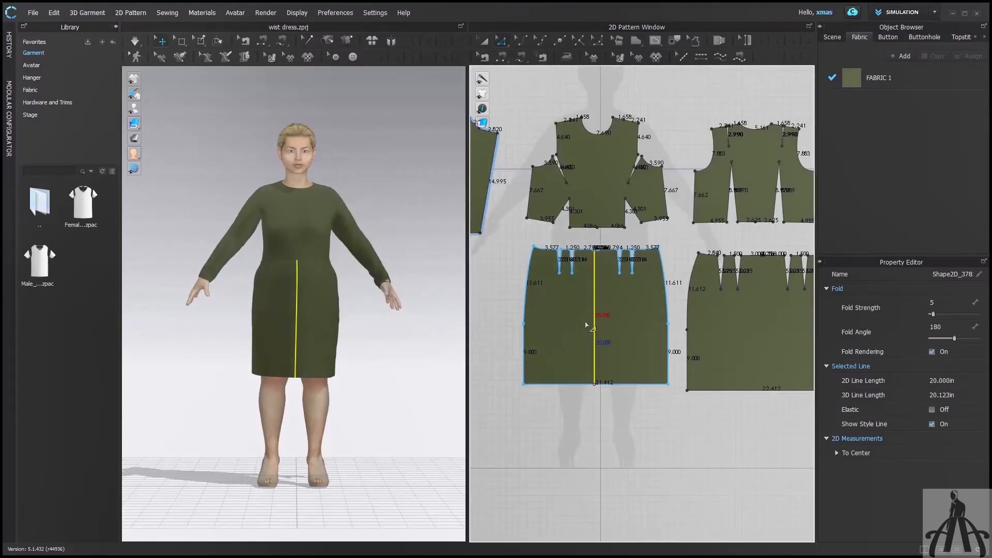
Offset the front skirt's lower left side edge as an internal line 3 in inward, without extending it to the outline
left_click(527, 352)
right_click(527, 352)
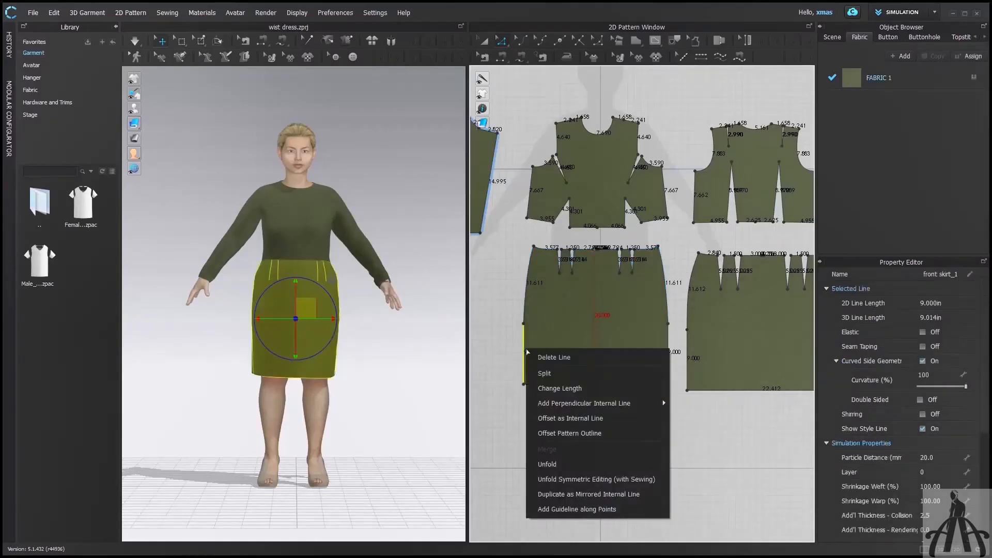
left_click(592, 416)
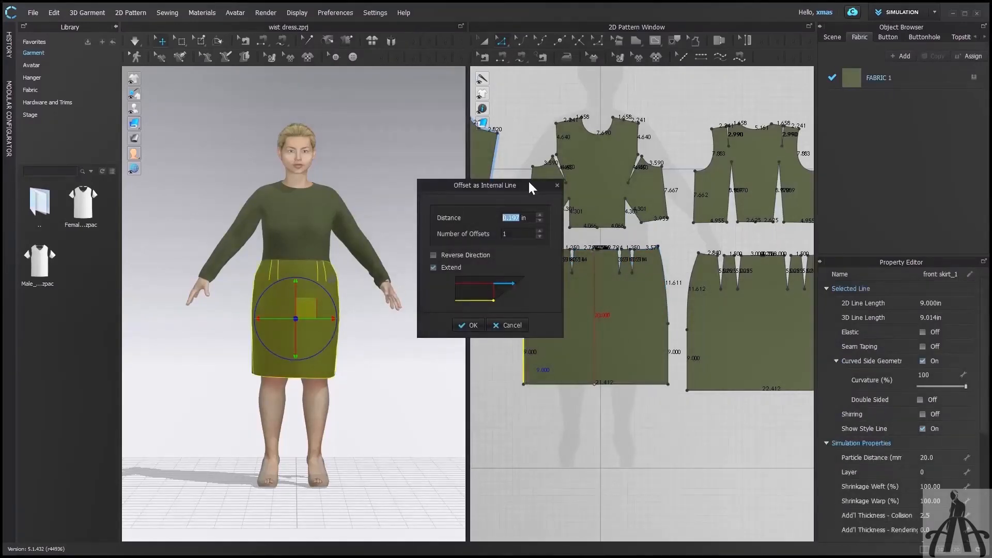
left_click_drag(528, 181, 397, 151)
type("3")
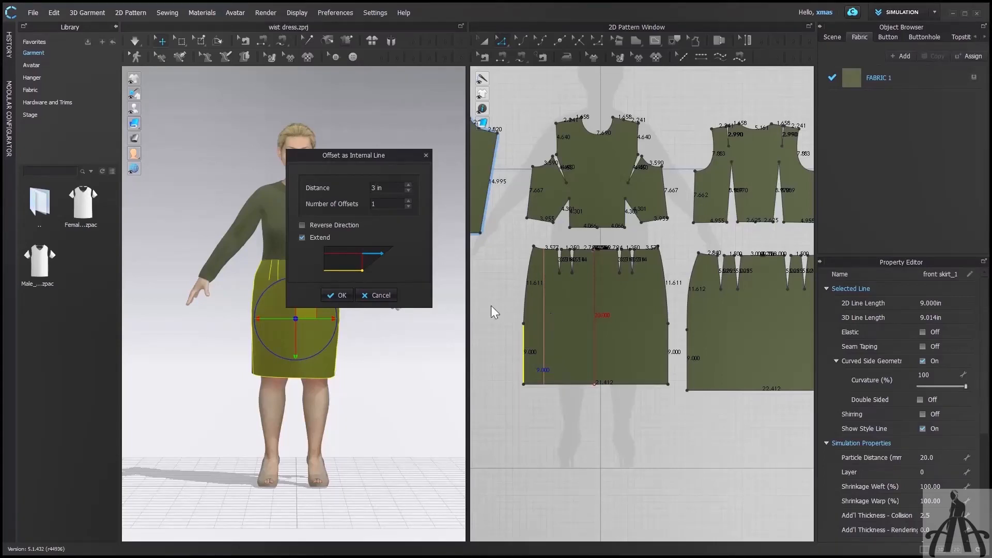
left_click(305, 236)
left_click(330, 294)
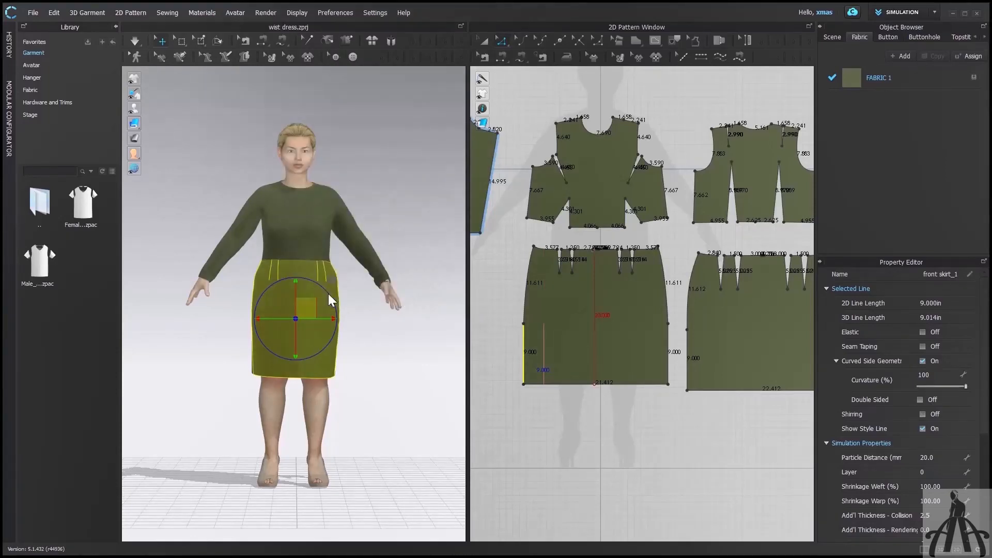
Delete the short internal line parallel to the front skirt's lower left side edge
left_click(544, 340)
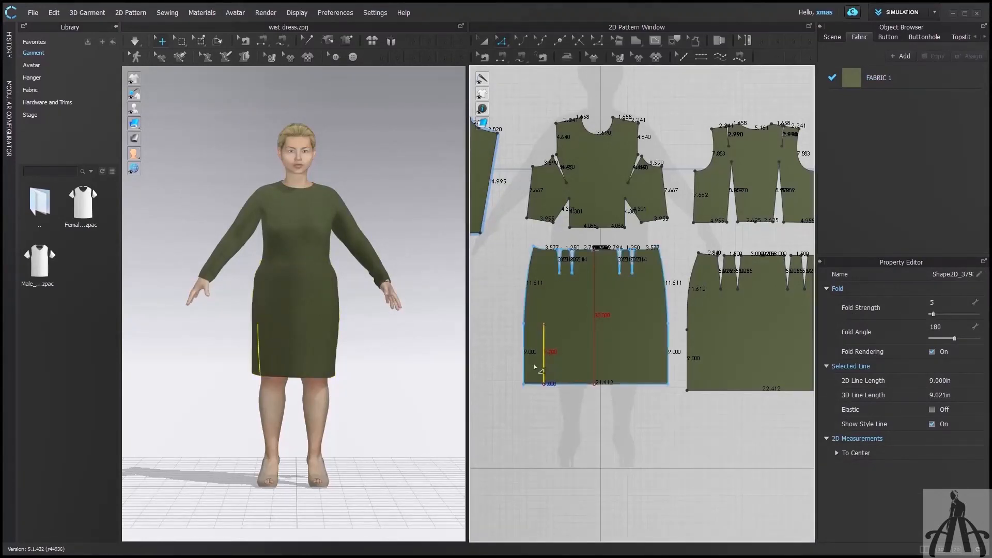
scroll(537, 369, "down", 2)
scroll(537, 369, "up", 5)
scroll(537, 369, "up", 1)
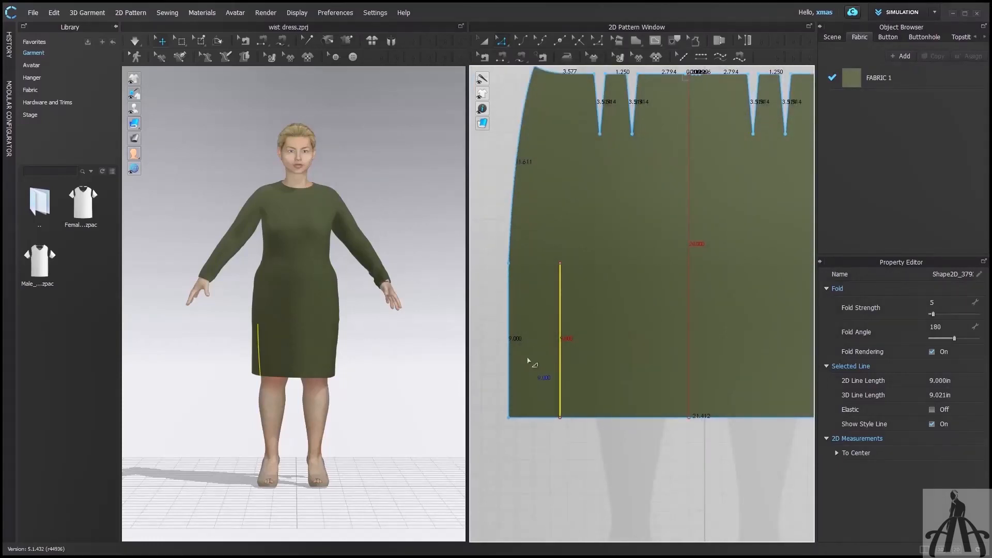
scroll(529, 362, "down", 3)
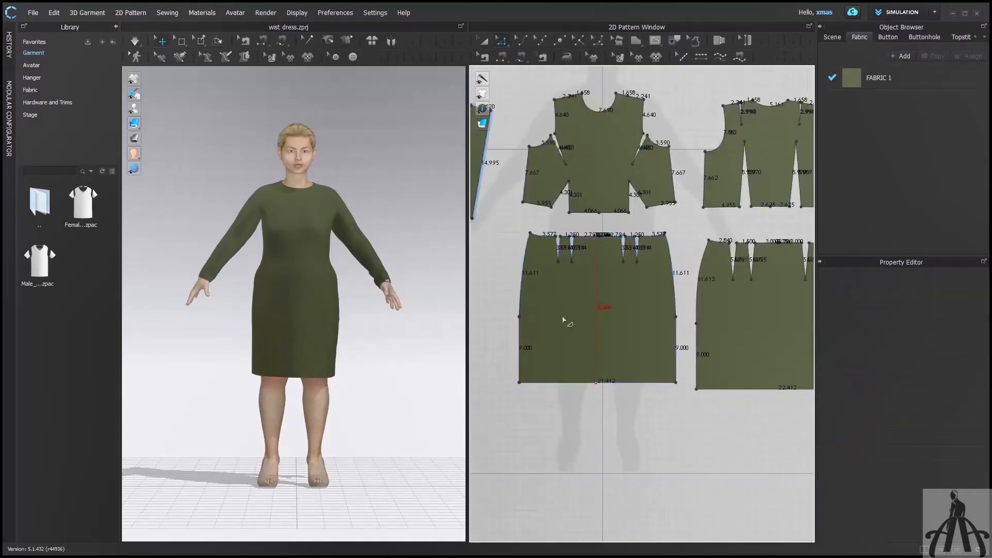
key("Delete")
Try Distribute Internal Line between Segments on the front skirt's two lower side edges and close the settings
left_click(520, 344)
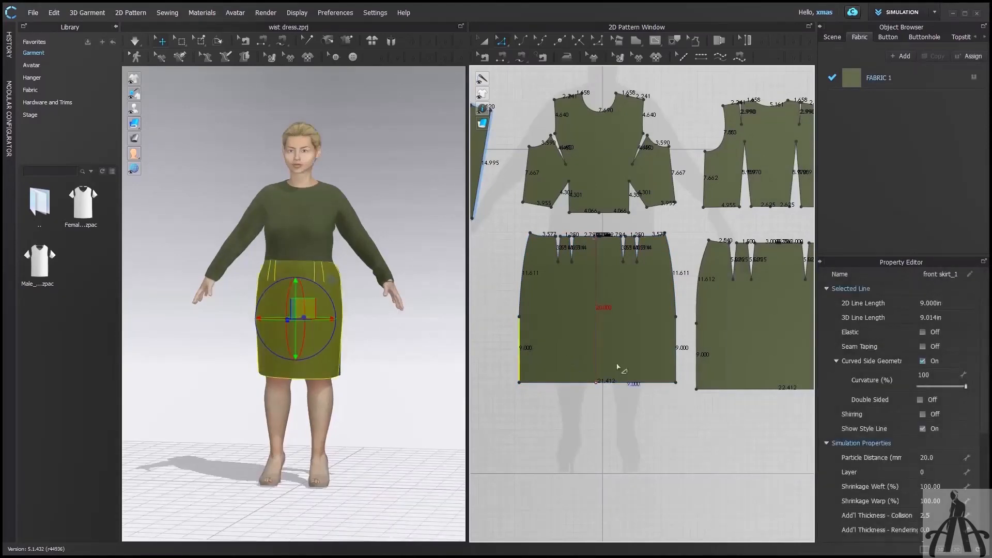
left_click(679, 342, "shift")
right_click(677, 344)
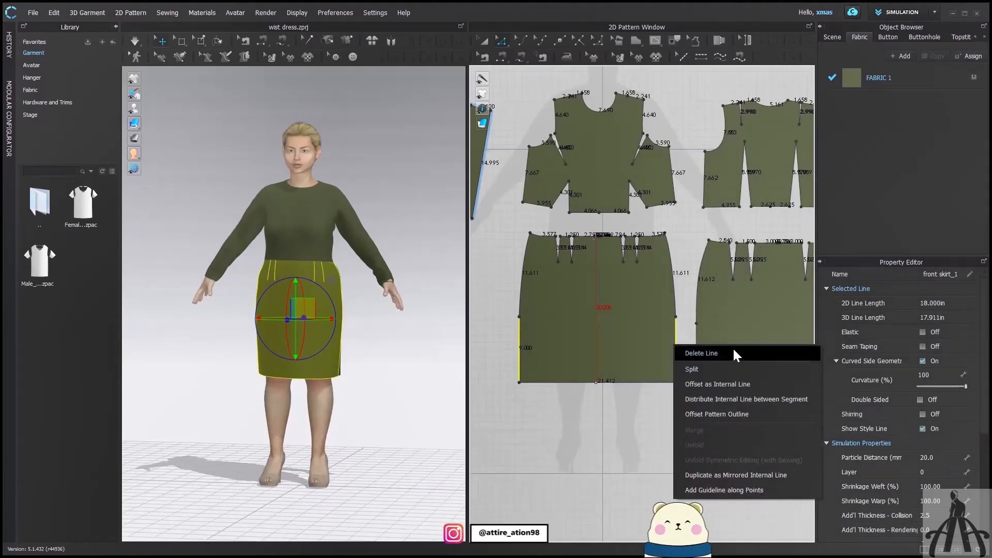
left_click(716, 398)
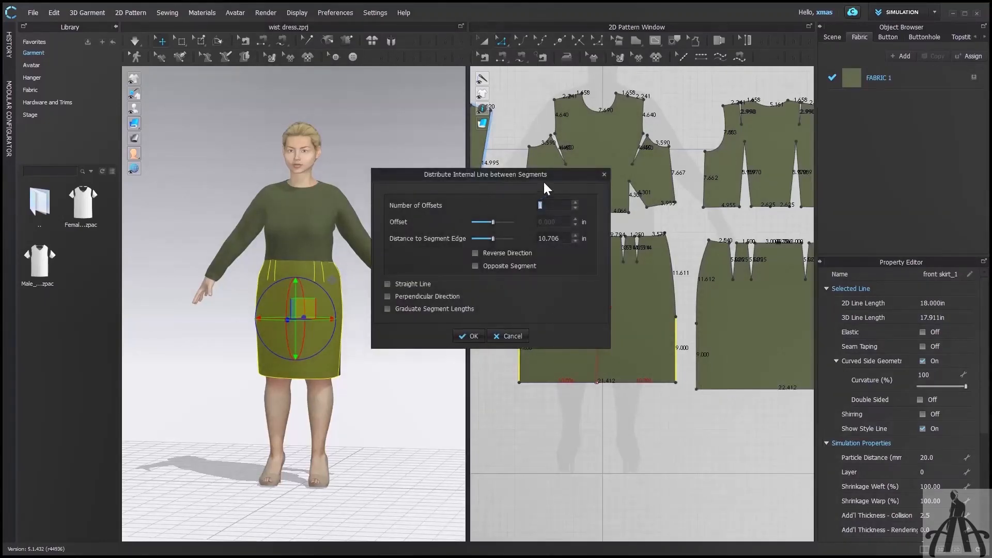
left_click_drag(552, 175, 506, 171)
left_click(558, 170)
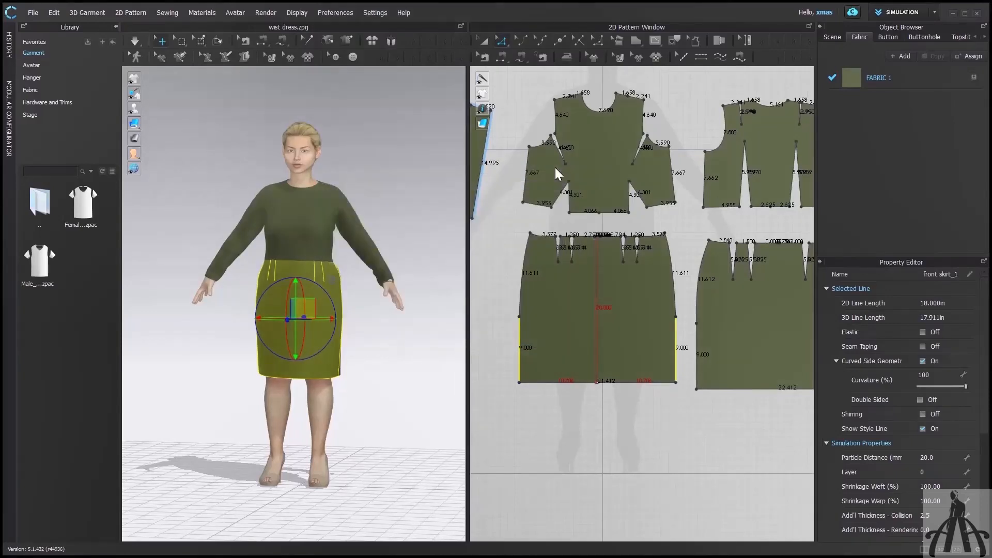
Try extending the front skirt's hem outline by three offsets of 5 in each, and undo the extension
right_click(560, 383)
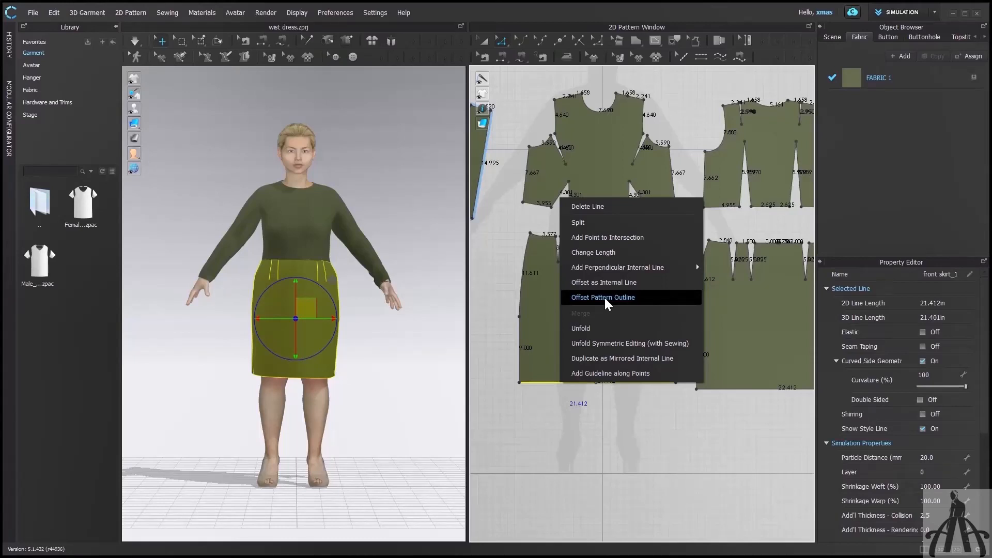
left_click(604, 297)
left_click_drag(525, 143, 392, 140)
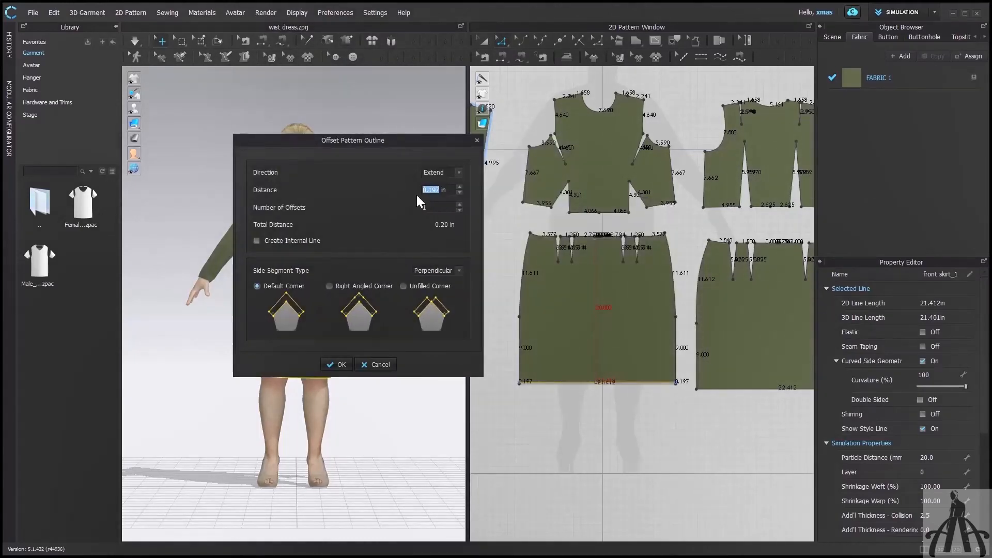
type("5")
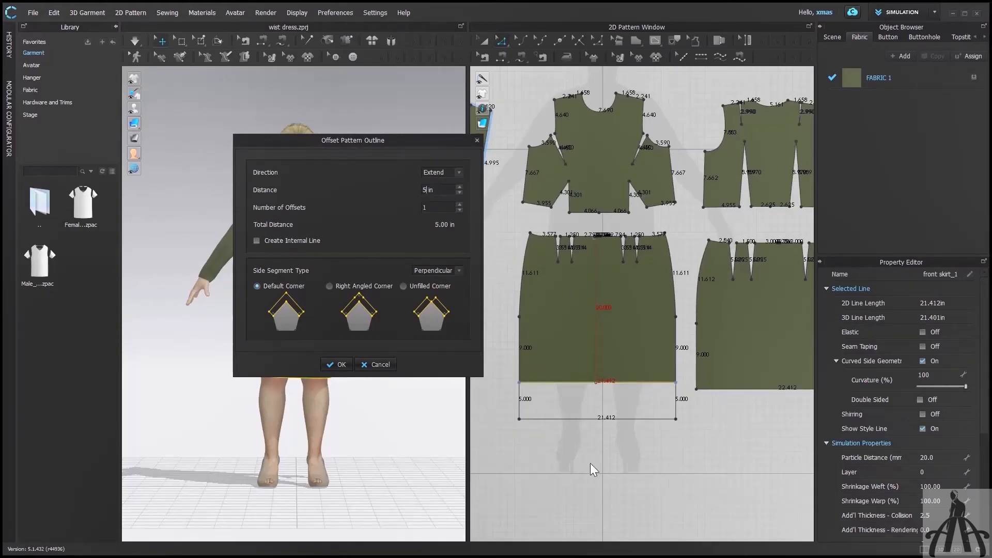
left_click(459, 204)
left_click(460, 205)
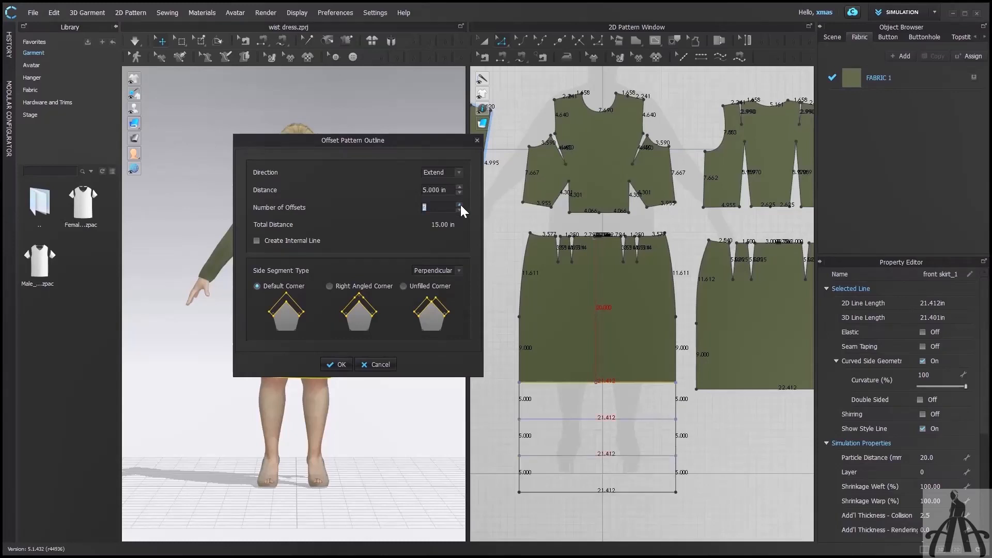
left_click(459, 209)
left_click(459, 209)
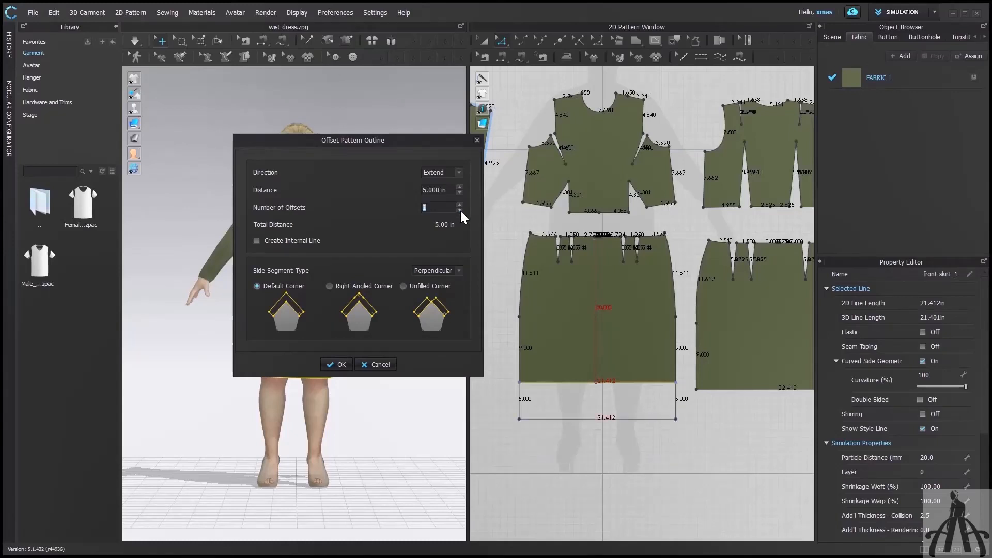
left_click(460, 204)
left_click(460, 205)
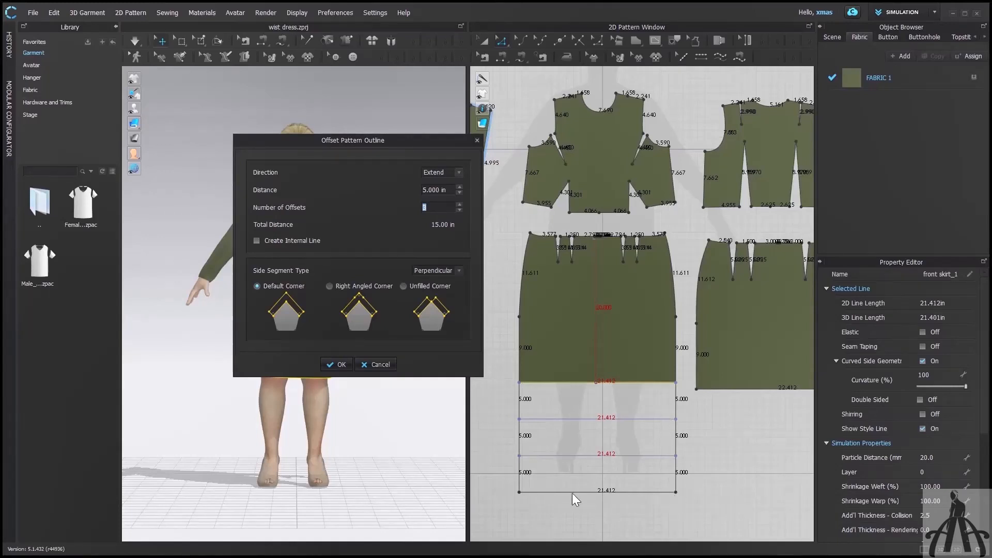
left_click(341, 364)
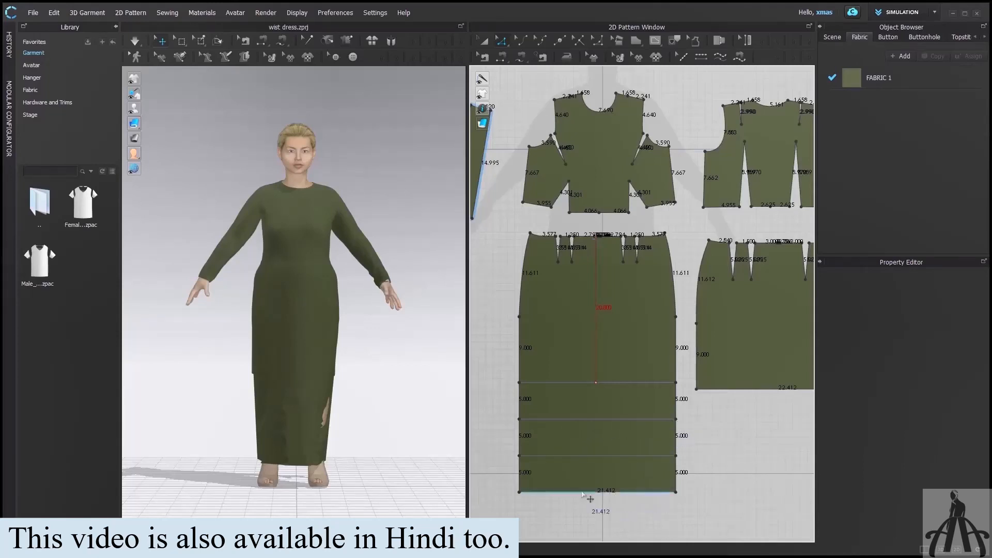
right_click_drag(316, 253, 284, 259)
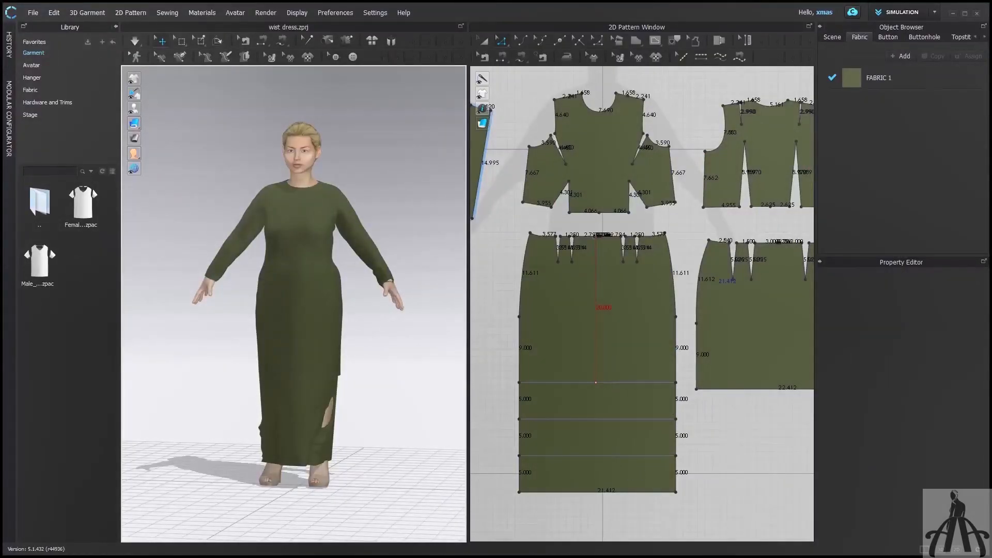
key("ctrl+z")
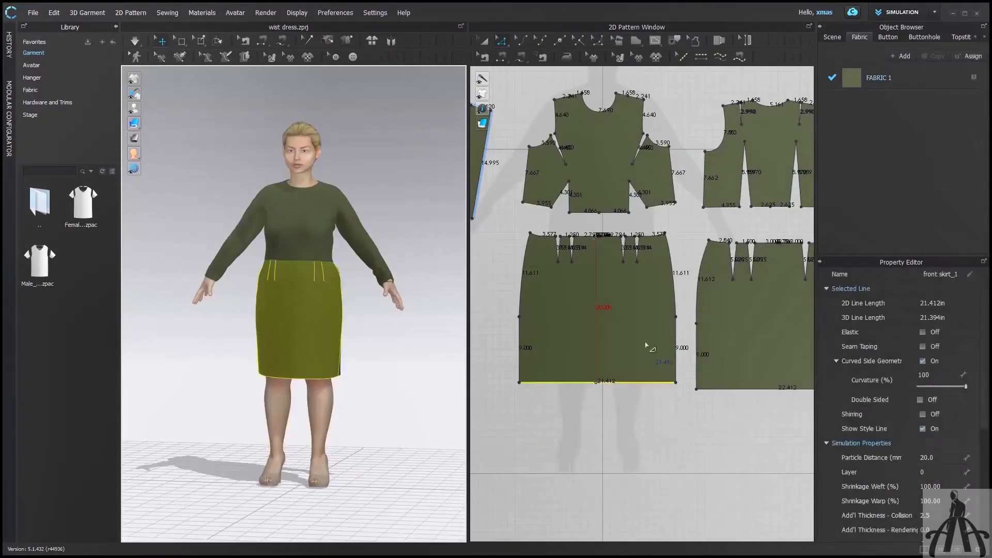
Extend the front skirt's hem outline by three 5 in offsets with Create Internal Line enabled
left_click(645, 382)
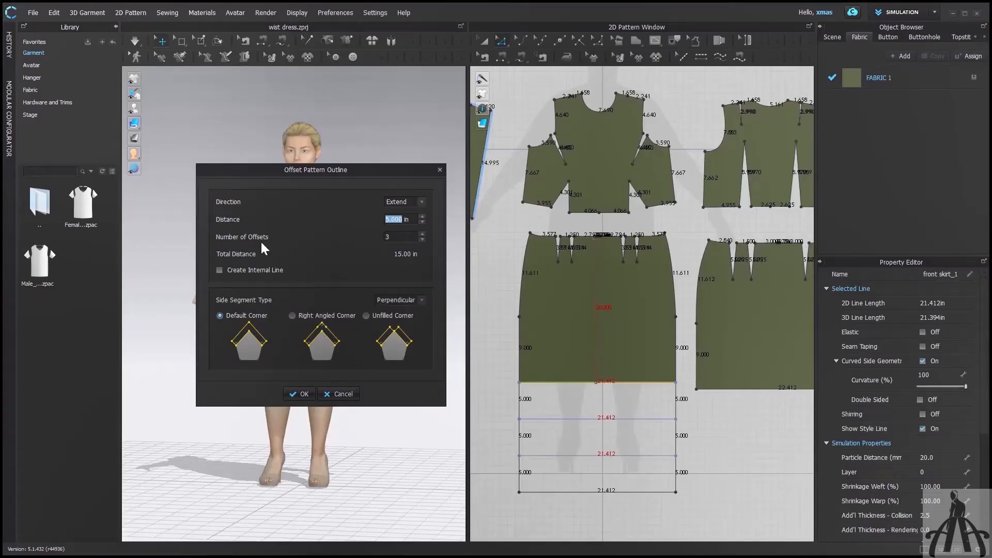
left_click(219, 270)
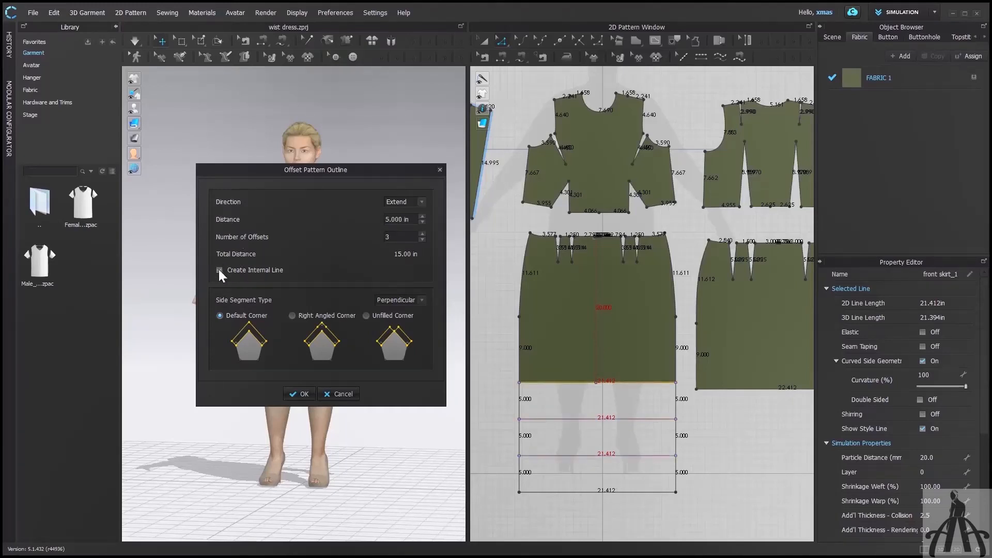
left_click(299, 393)
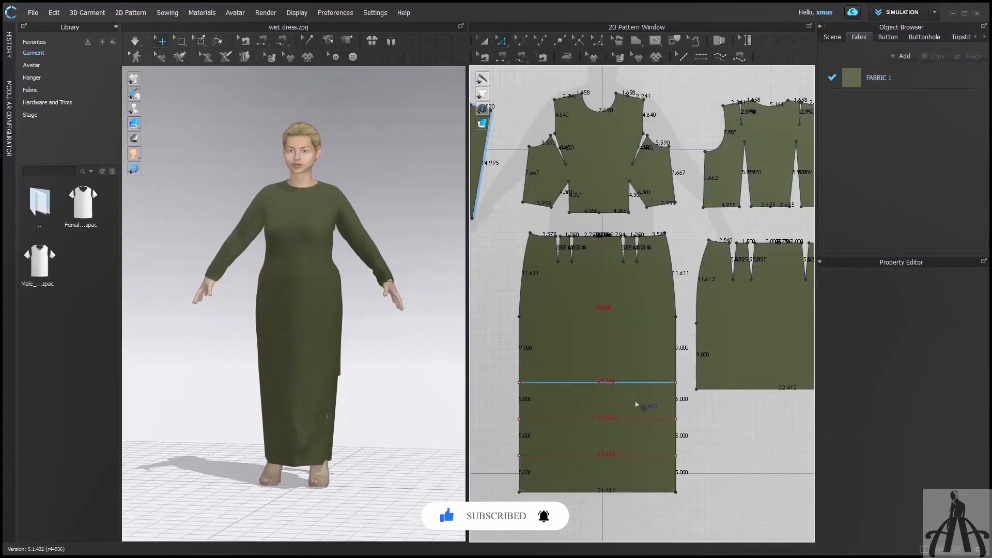
Inspect the internal lines at the original hem and at the intermediate offsets of the extended front skirt
left_click(636, 384)
left_click(643, 419)
left_click(641, 456)
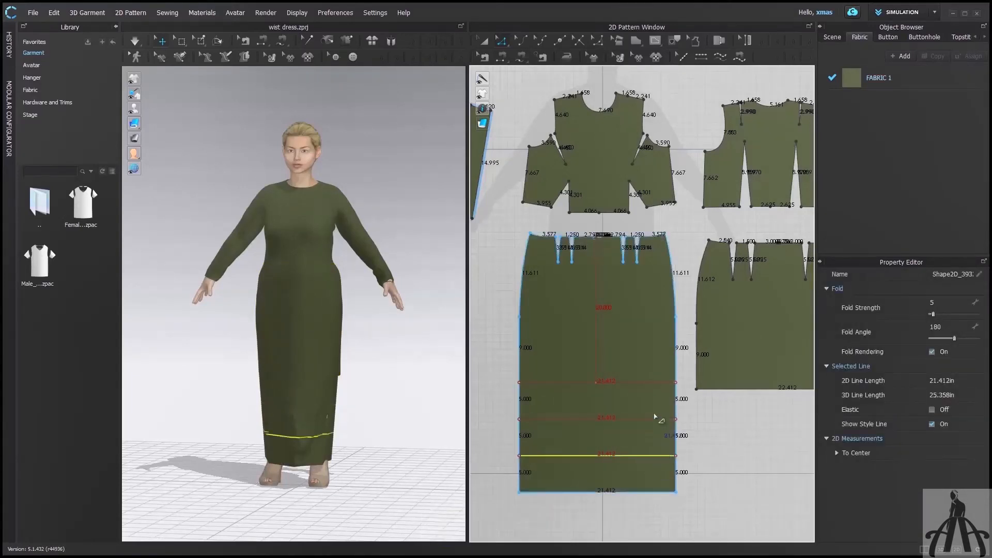
left_click(664, 383)
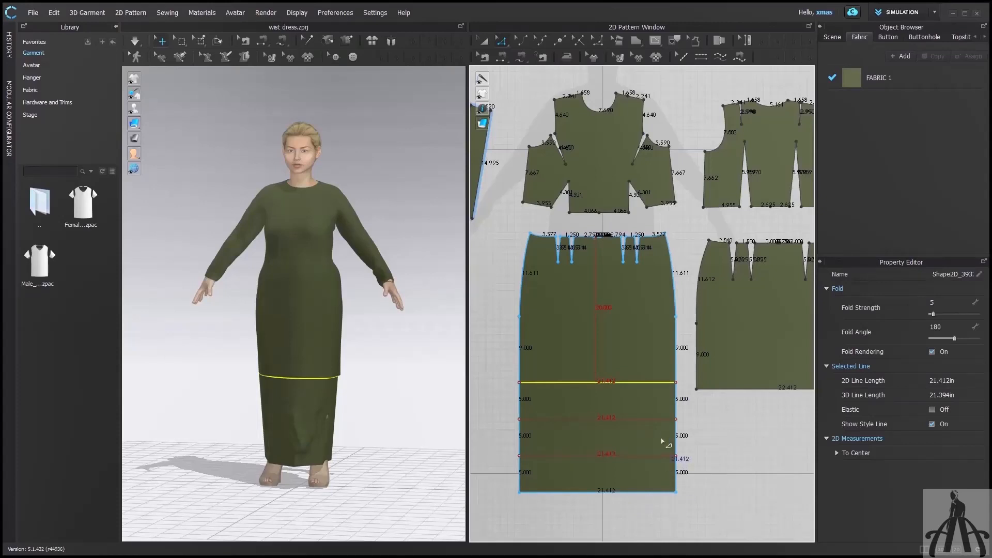
Try retracting the front skirt's hem outline by 2 in with Offset Pattern Outline
right_click(659, 385)
left_click(693, 292)
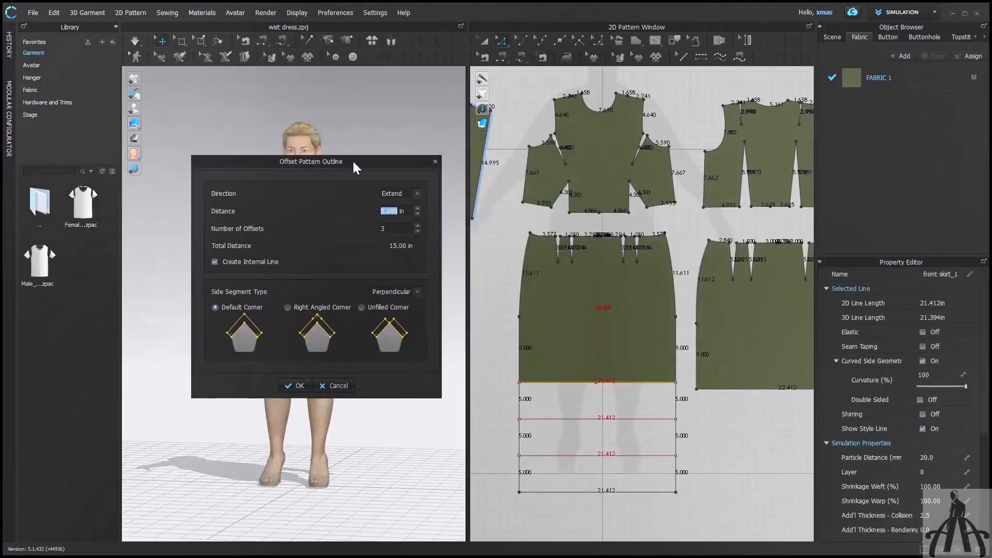
key("Tab")
left_click(417, 192)
left_click(403, 204)
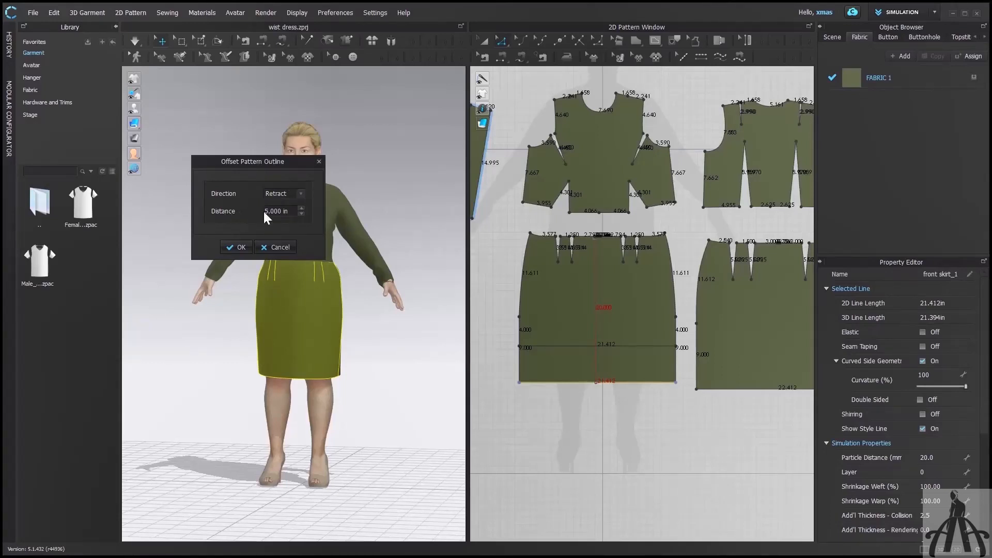
double_click(277, 209)
type("2")
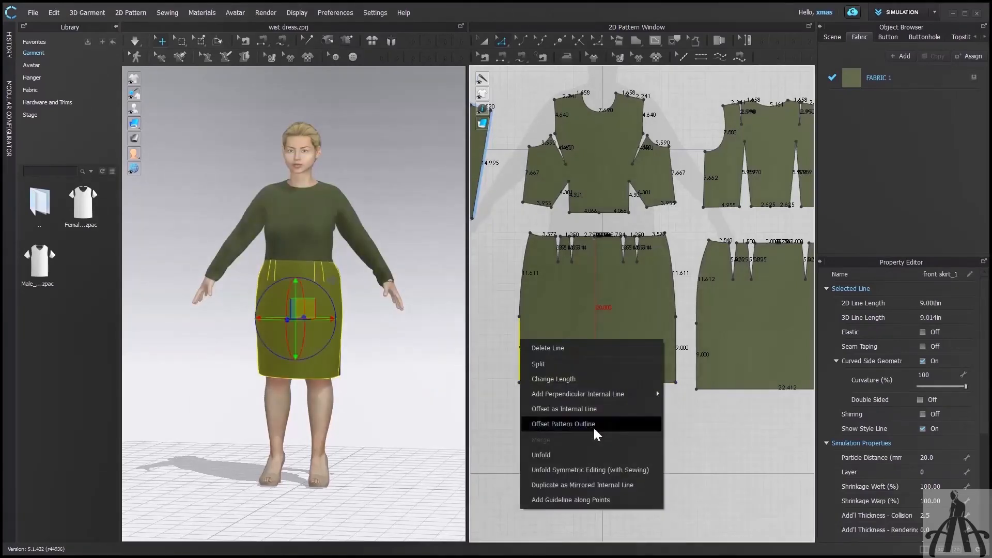
Preview an outline offset of the front skirt's lower left side edge with Extend and Mirror side segments, returning to Perpendicular
left_click(584, 421)
left_click_drag(353, 146, 354, 178)
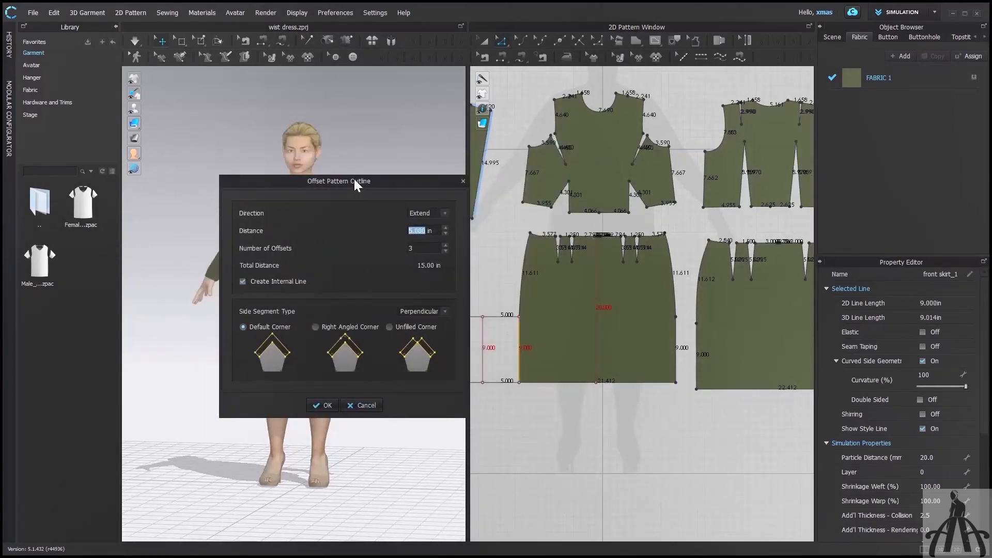
left_click(436, 310)
left_click(427, 323)
left_click(426, 313)
left_click(422, 322)
left_click(422, 312)
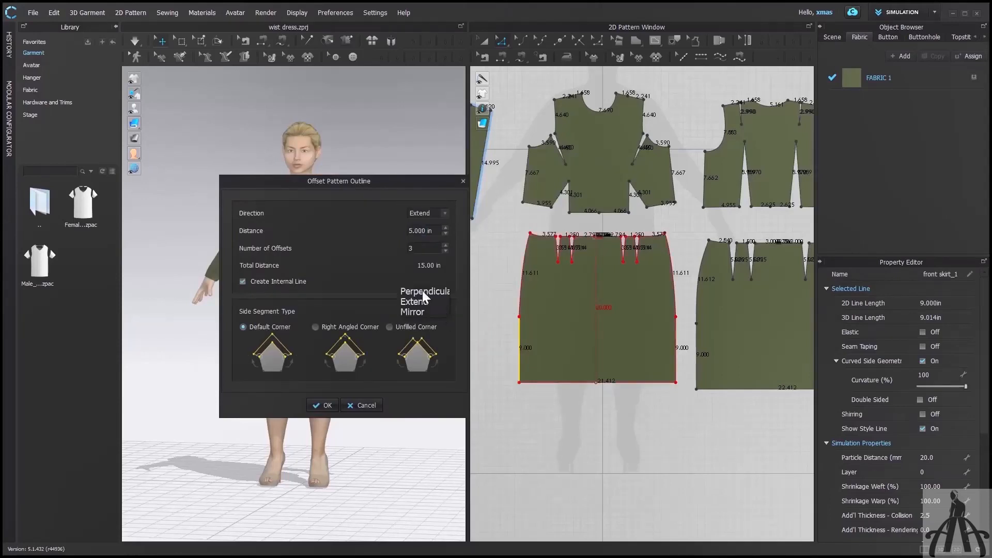
left_click(422, 292)
left_click(445, 250)
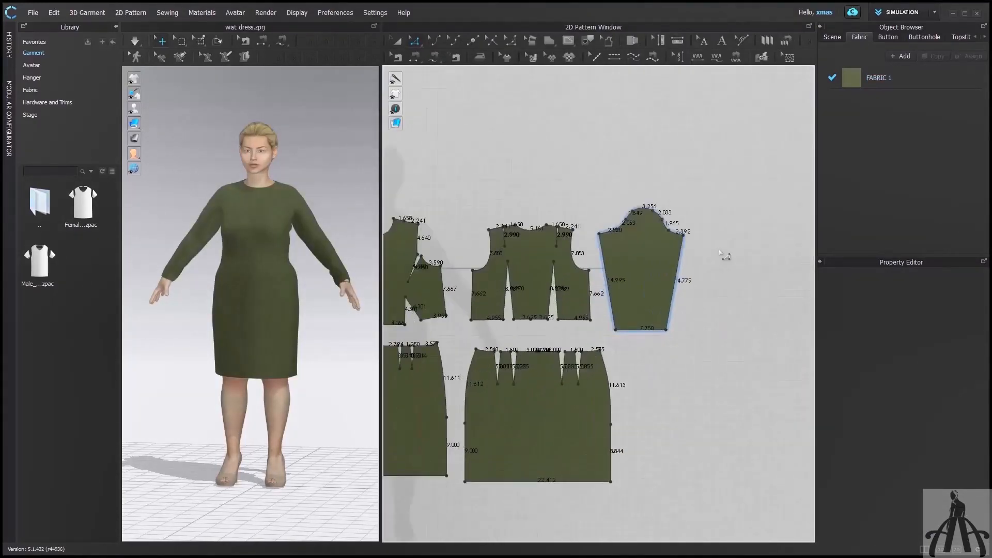
Try a single 2 in outline offset on the sleeve's right side and underarm edges with Unfilled Corner and Extend side segments, and cancel it
scroll(723, 255, "up", 4)
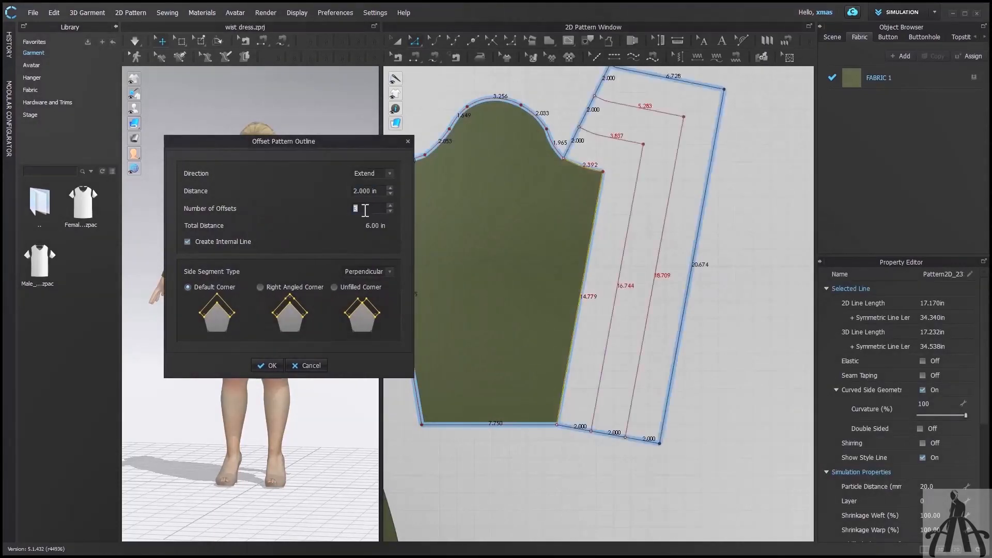
type("1")
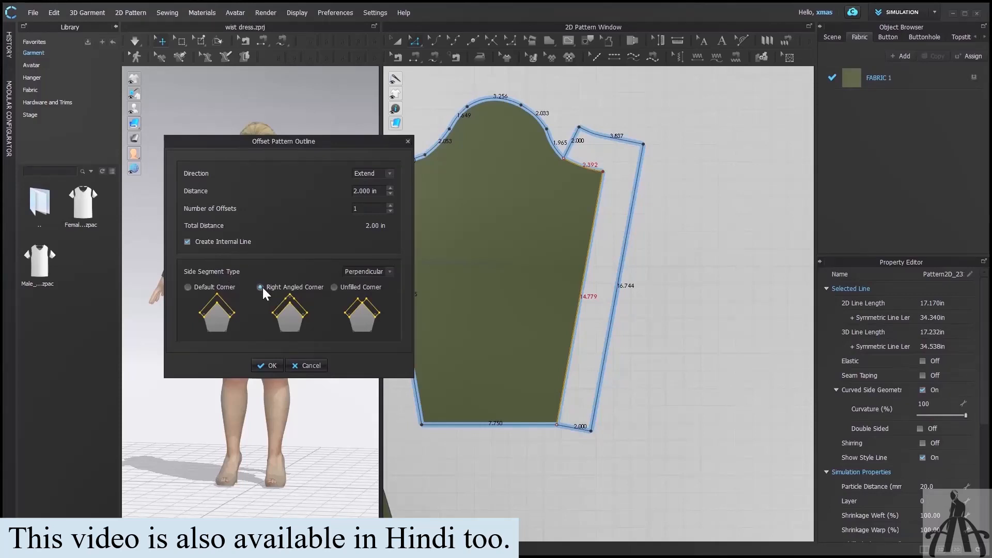
left_click(334, 287)
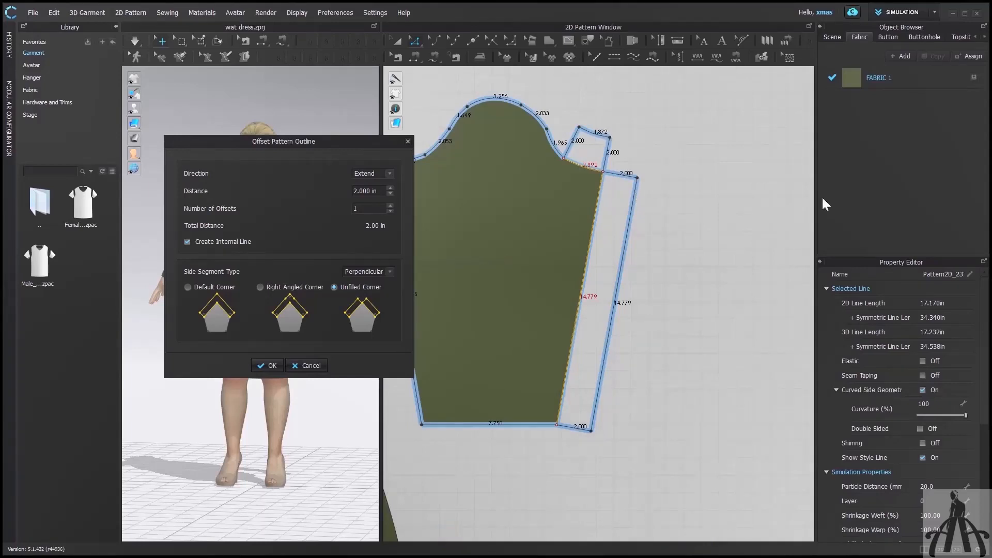
left_click(390, 272)
left_click(368, 281)
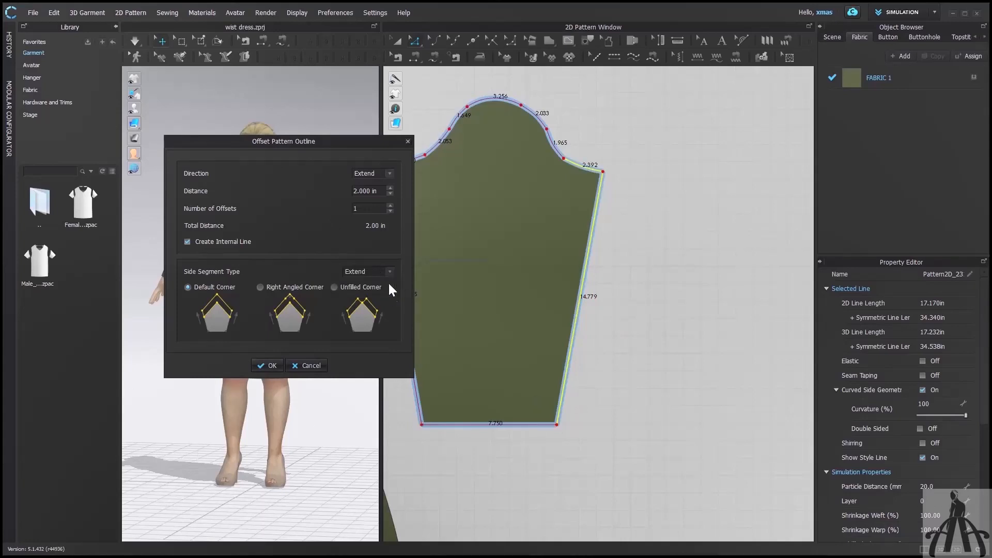
left_click(308, 365)
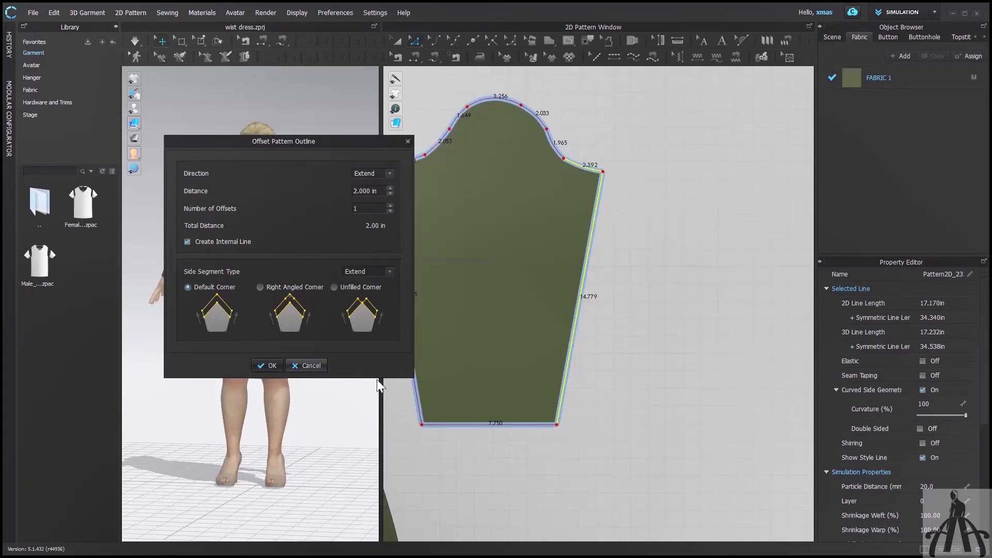
Set up a single 2 in outline offset of the sleeve's hem and right side edge with Extend side segments
left_click(559, 414)
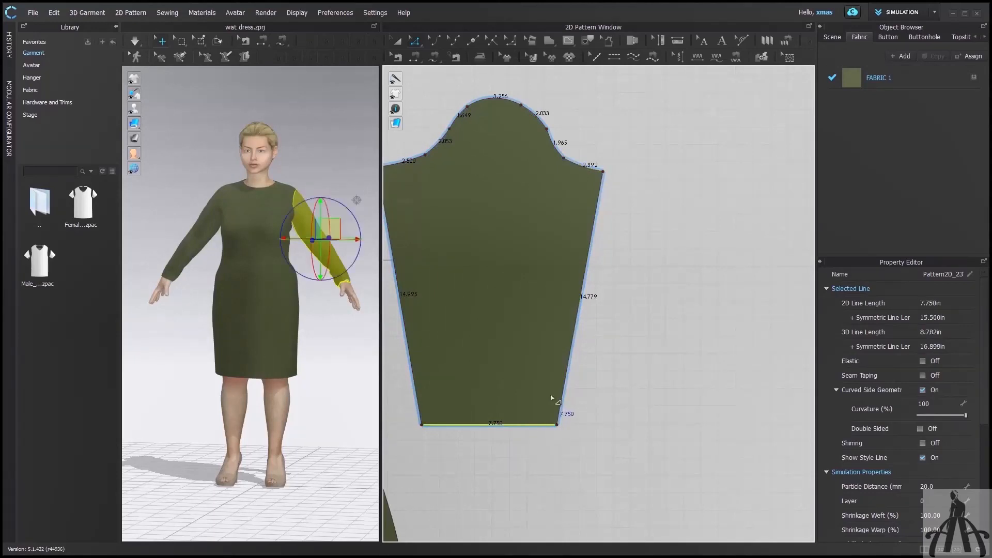
right_click(568, 379)
left_click(610, 430)
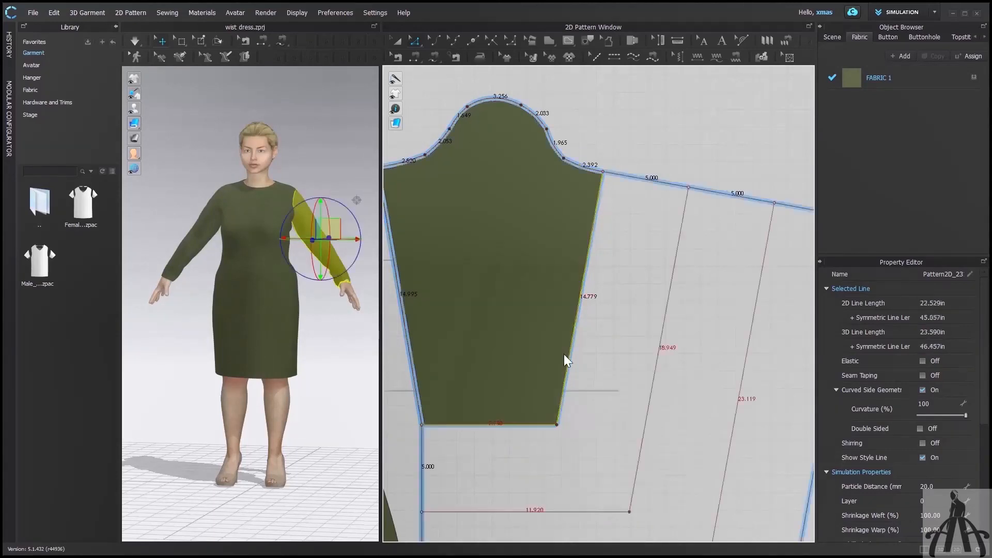
left_click(309, 279)
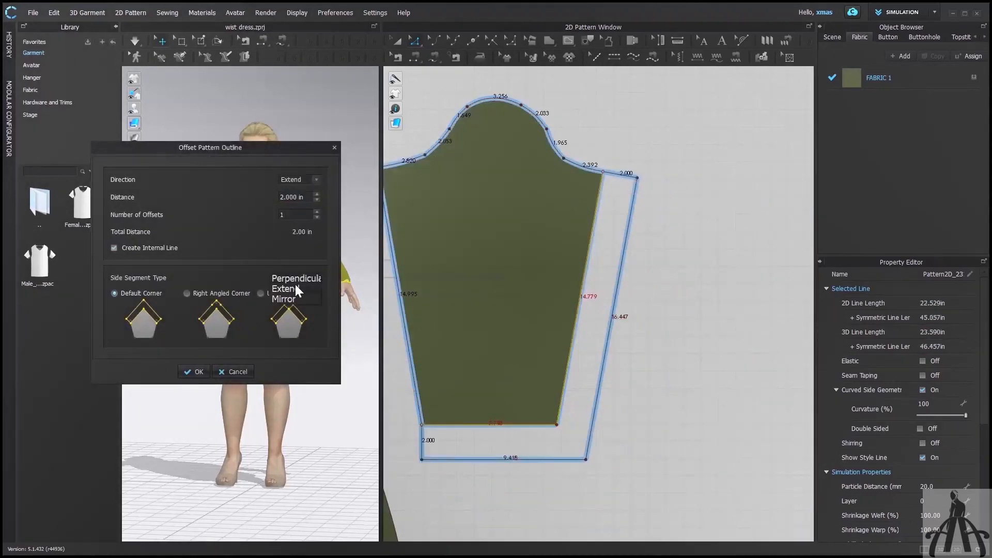
left_click(296, 288)
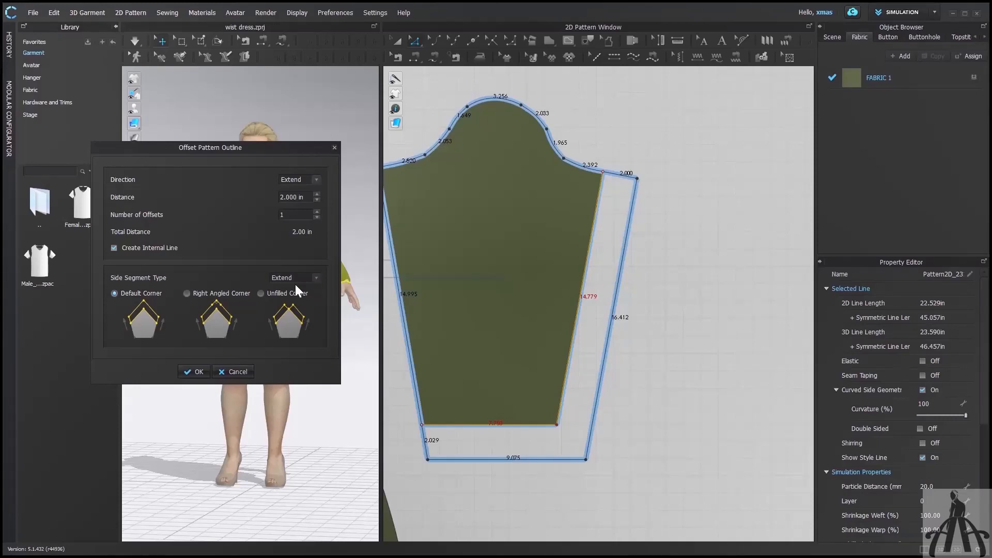
Compare the Perpendicular side segment type on the sleeve offset and return to Extend
left_click(309, 277)
left_click(308, 272)
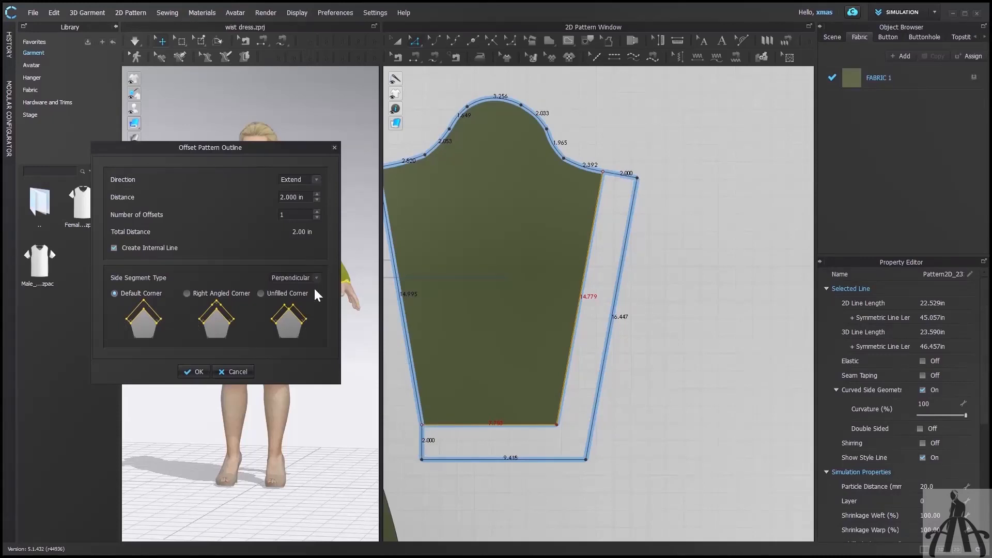
left_click(316, 278)
left_click(307, 290)
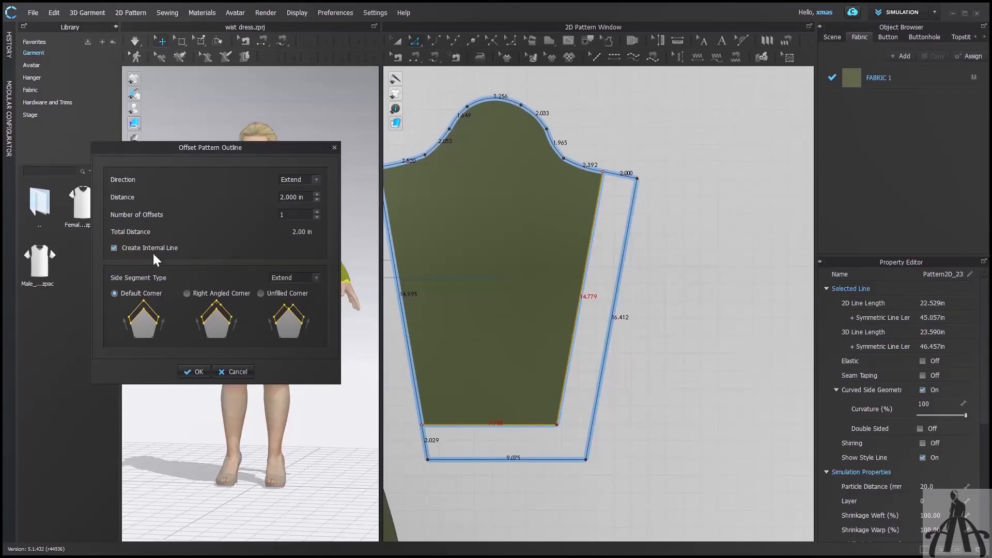
Change the sleeve offset to Unfilled Corner with the Mirror side segment type
left_click(261, 294)
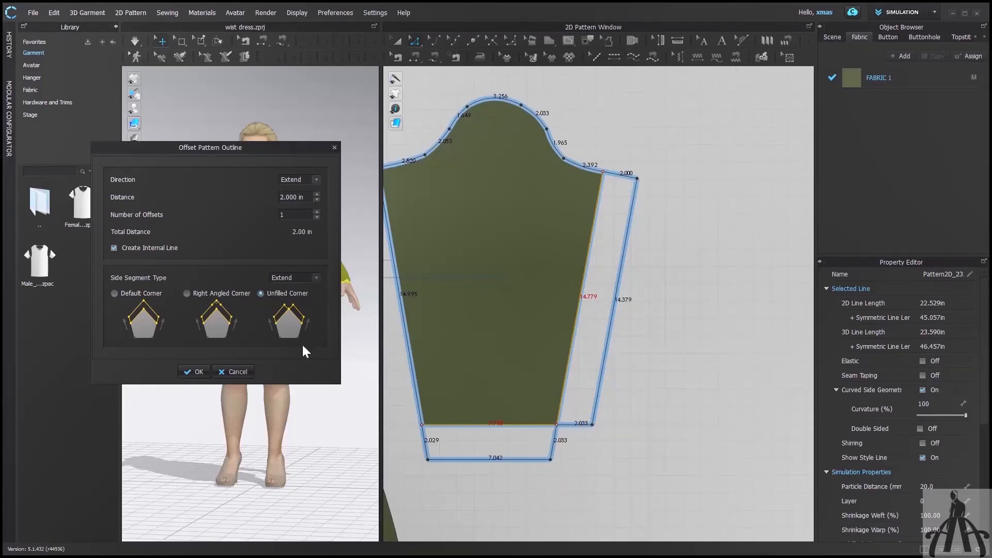
left_click(317, 278)
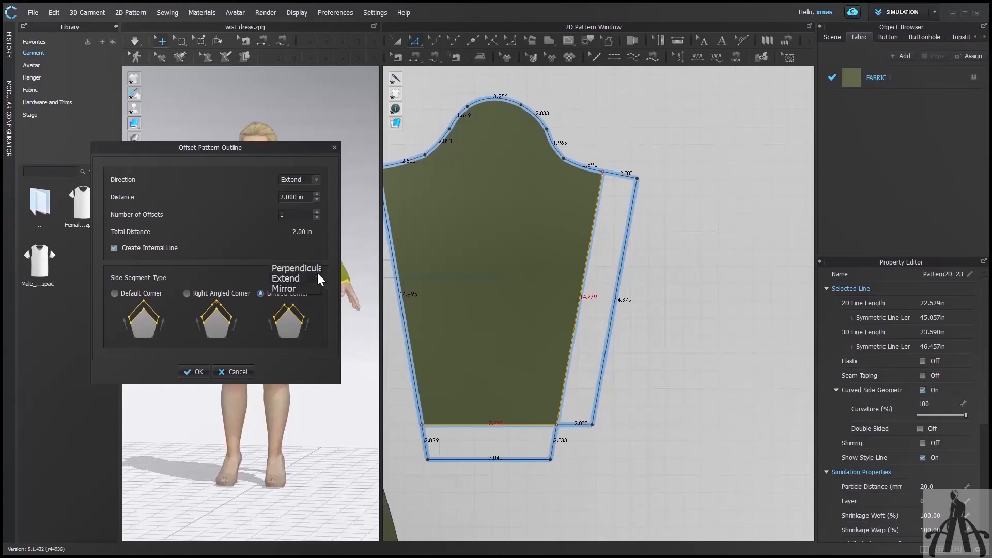
left_click(303, 288)
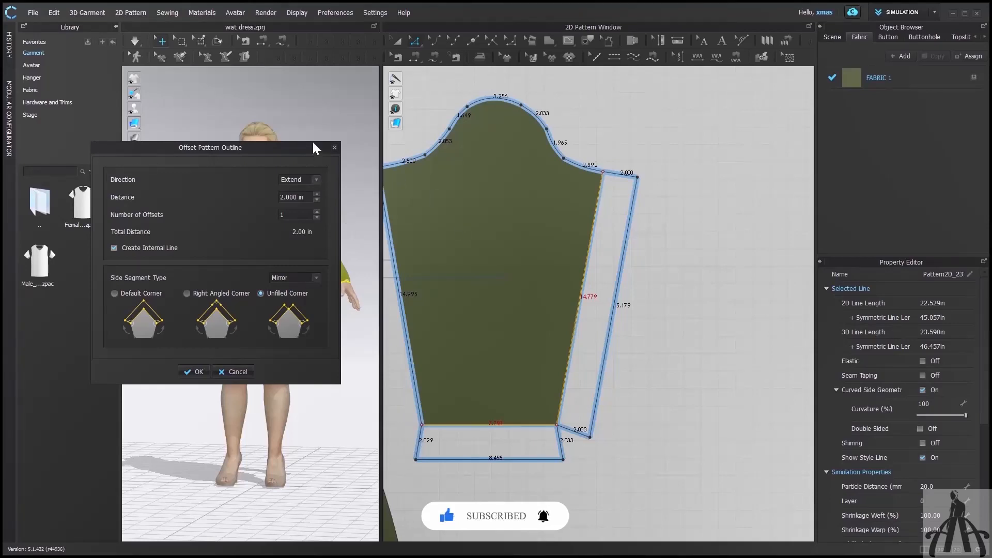
left_click_drag(309, 144, 305, 103)
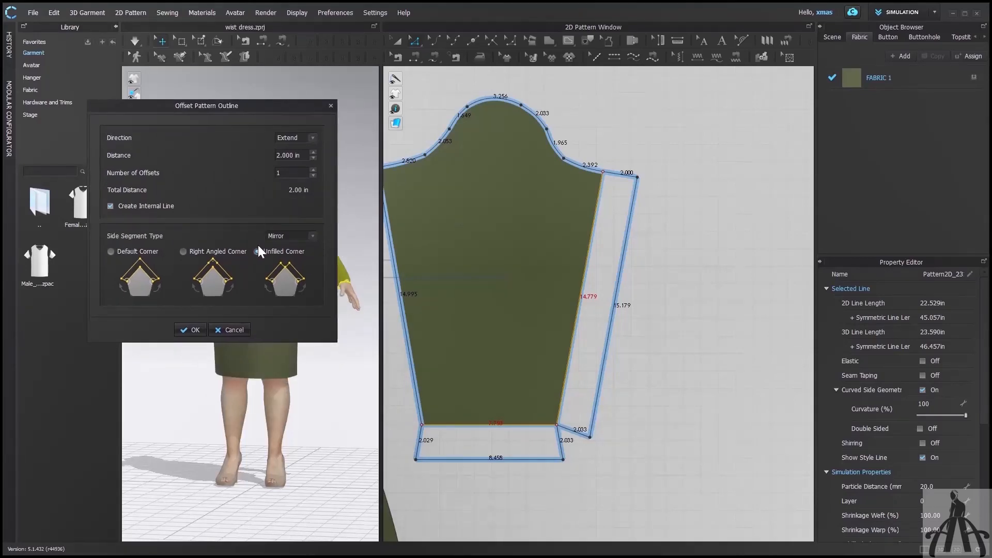
Try distances of 6 in and 15 in for the sleeve's mirrored, unfilled-corner outline offset
double_click(298, 155)
type("6")
key("Return")
type("15")
key("Return")
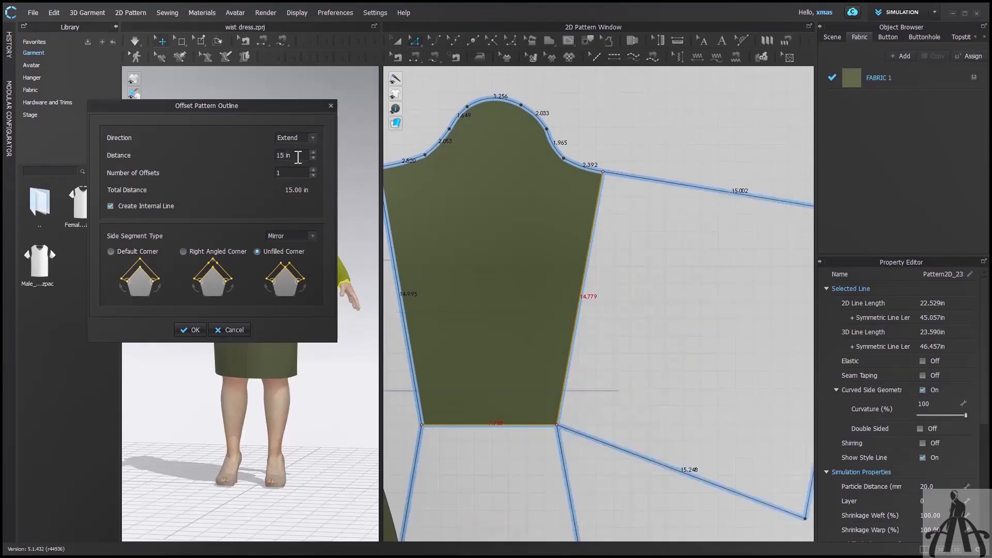
Try a 5 in sleeve outline offset with Default Corner, and cancel the offset
double_click(281, 157)
type("5")
left_click(110, 252)
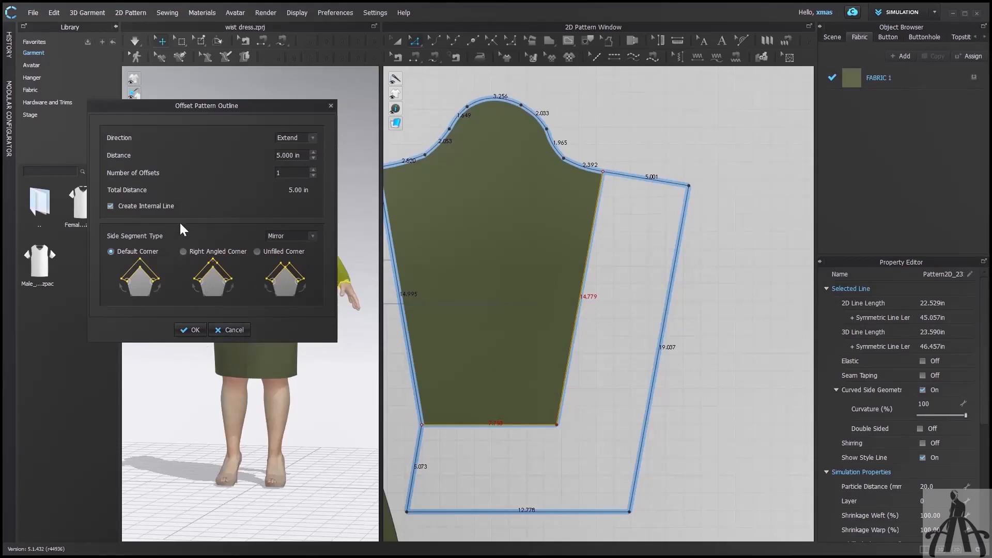
left_click(242, 333)
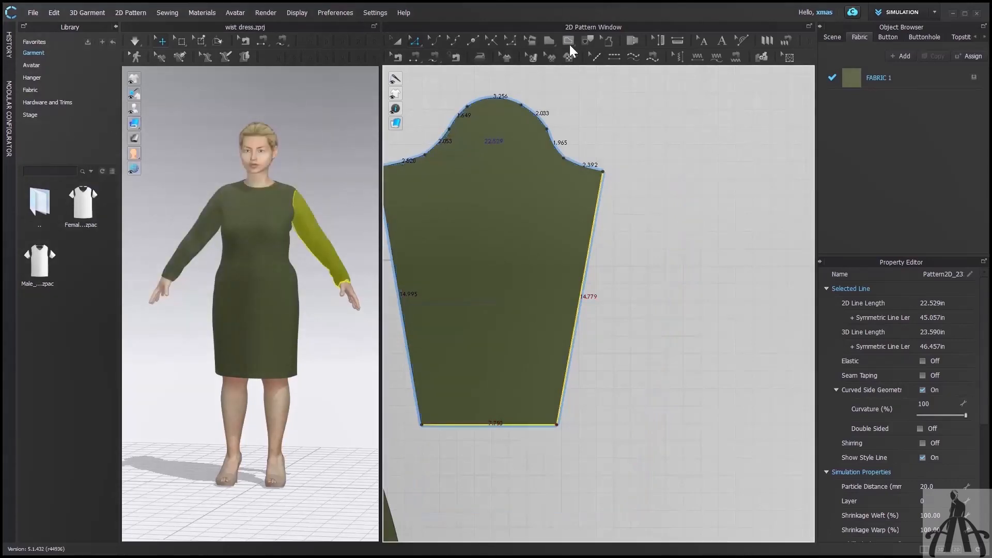
Draw a triangular pattern piece beside the sleeve with sides of about 7.8, 11.0 and 11.2 in
left_click(551, 40)
left_click(652, 158)
left_click(761, 237)
left_click(603, 347)
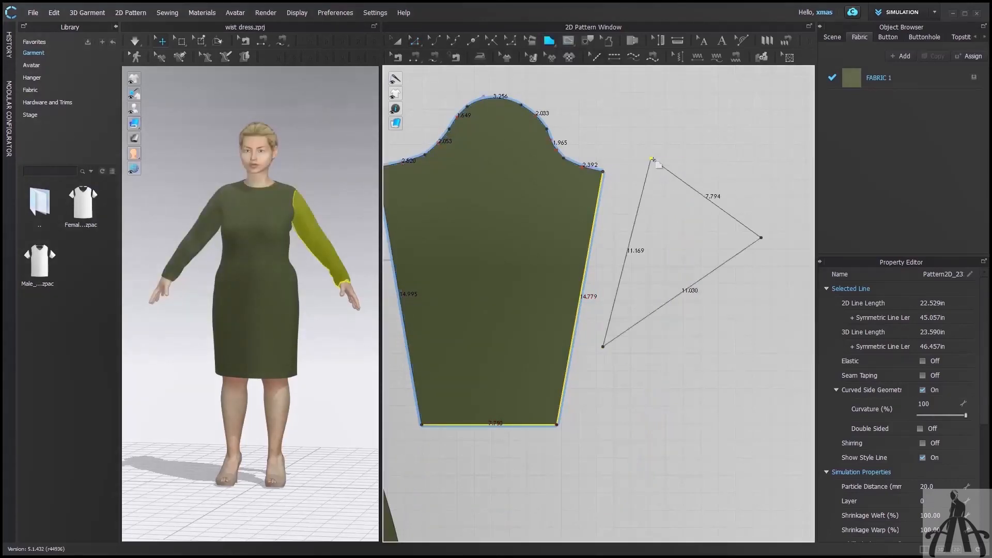
left_click(652, 159)
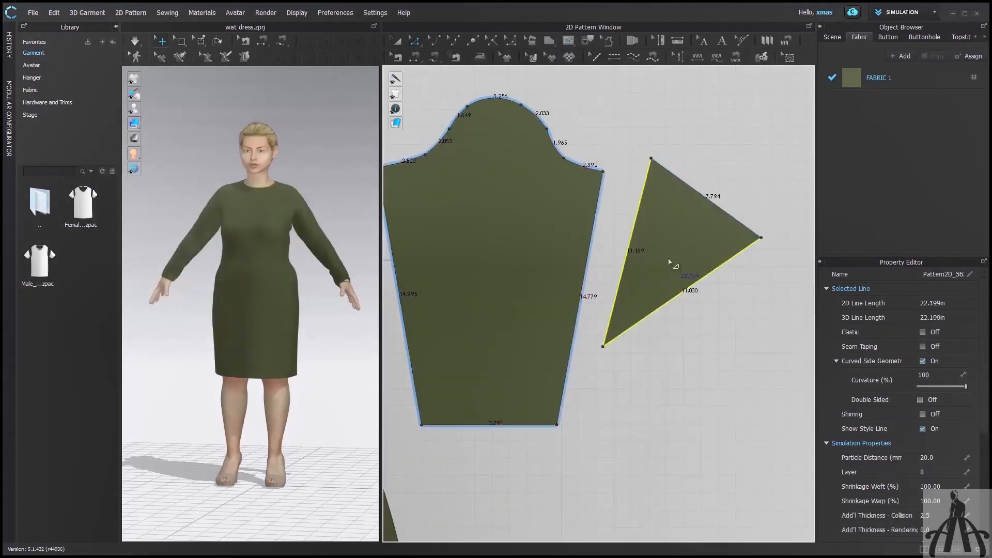
Set up a single 2 in pattern outline offset on the triangle's two long edges
right_click(726, 274)
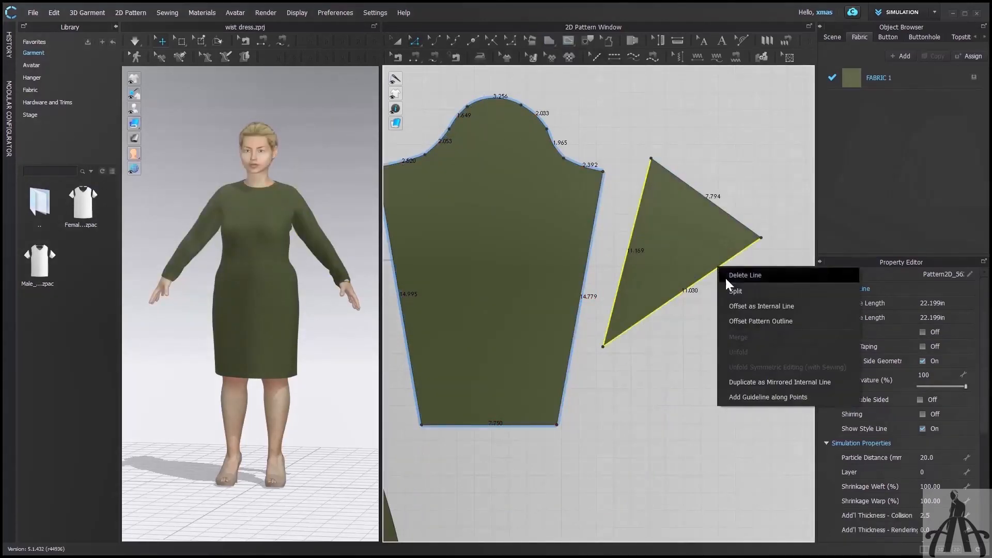
left_click(749, 318)
type("2")
key("Tab")
type("1")
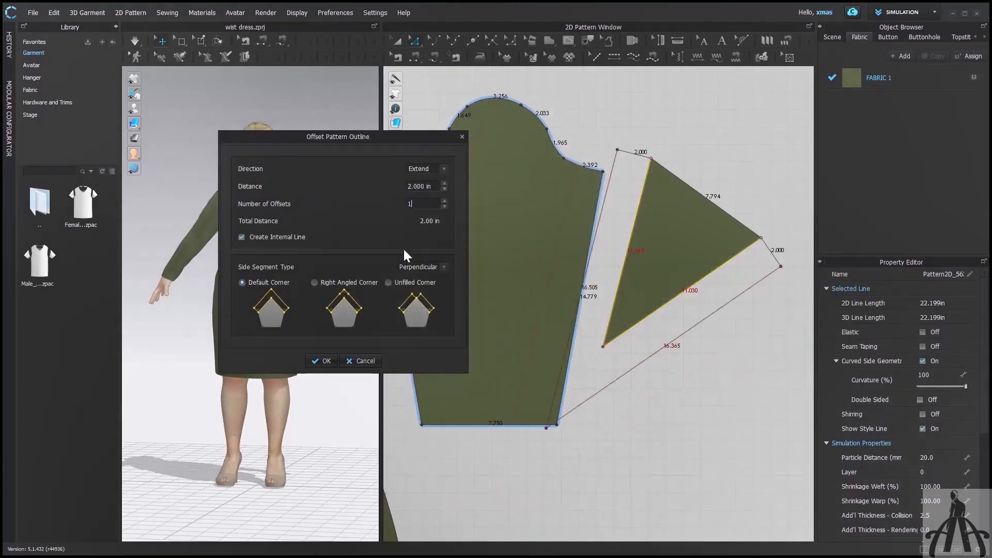
Compare Right Angled Corner with Default Corner on the triangle's offset, ending on Right Angled Corner
left_click(314, 283)
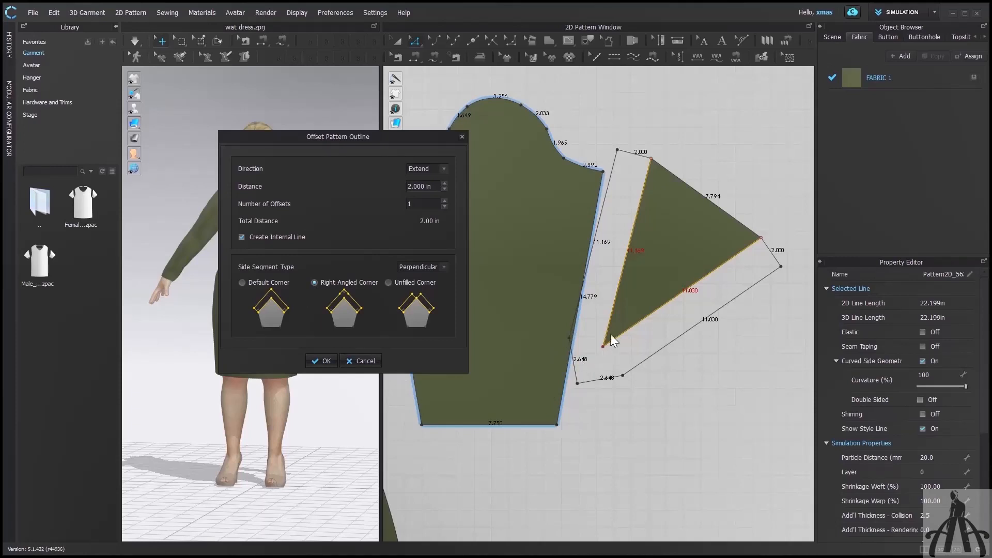
left_click(242, 282)
left_click(368, 284)
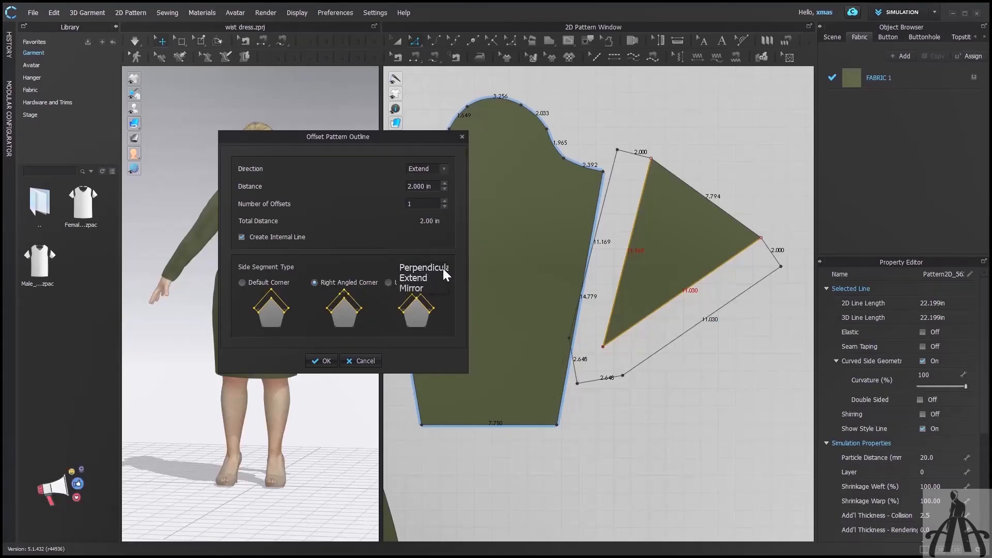
Try the Extend and Mirror side segment types on the triangle's offset, and delete the triangle
left_click(430, 278)
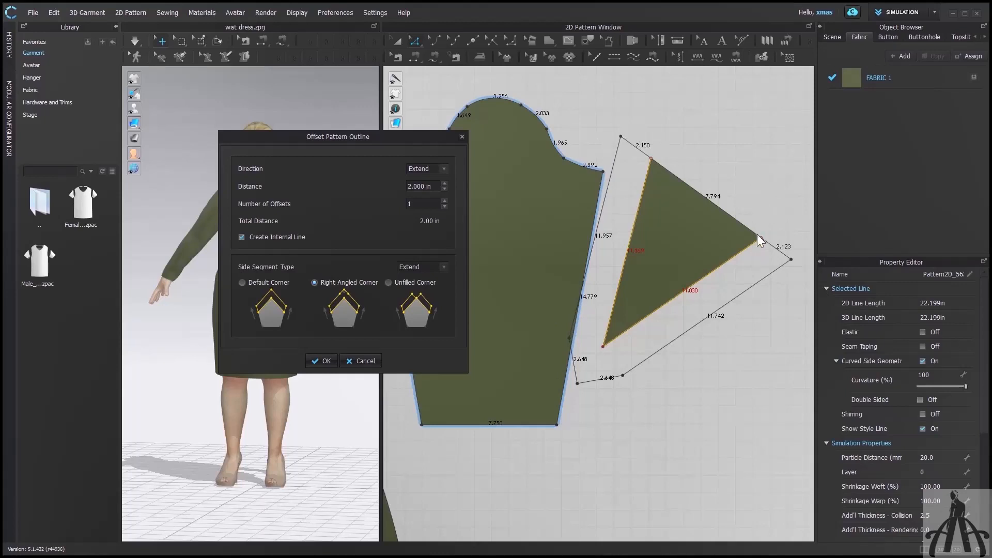
left_click(443, 267)
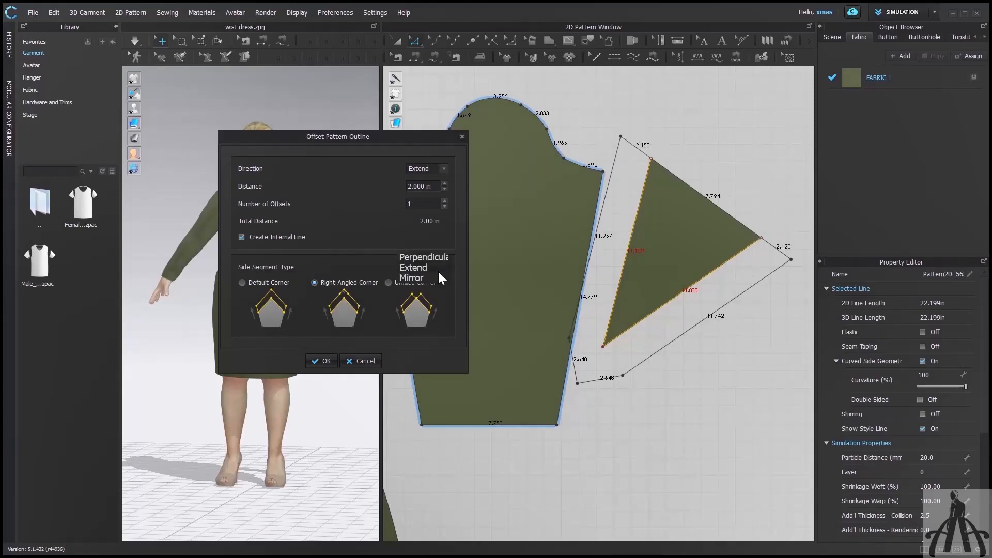
left_click(433, 277)
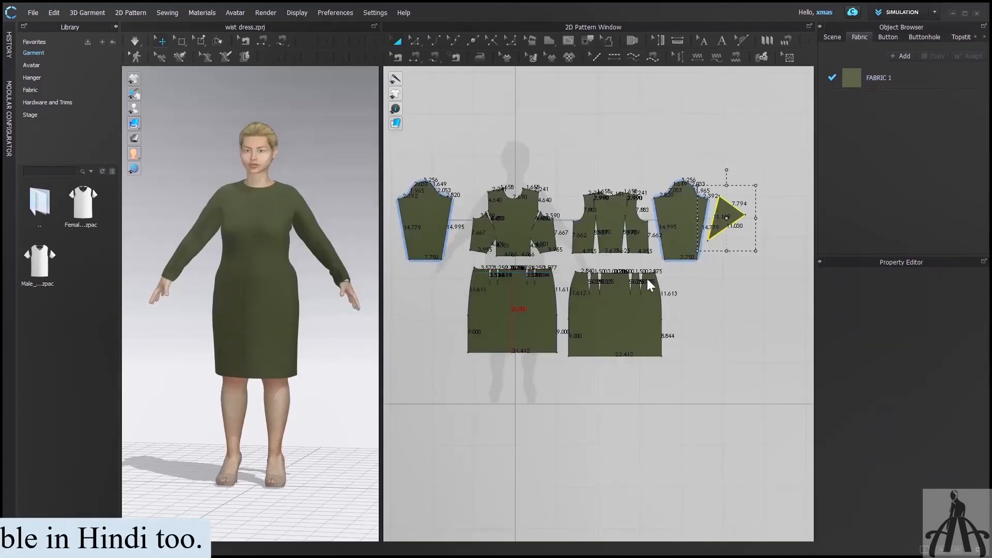
key("Delete")
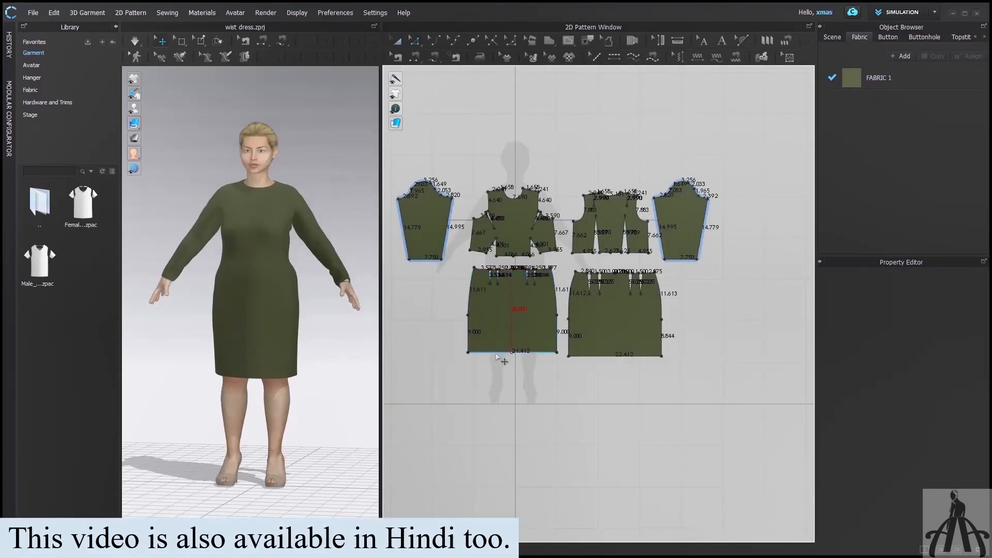
Try moving the front skirt's hem line down alone and together with its lower left side line, and undo the move
left_click_drag(501, 352, 499, 382)
left_click(469, 336, "shift")
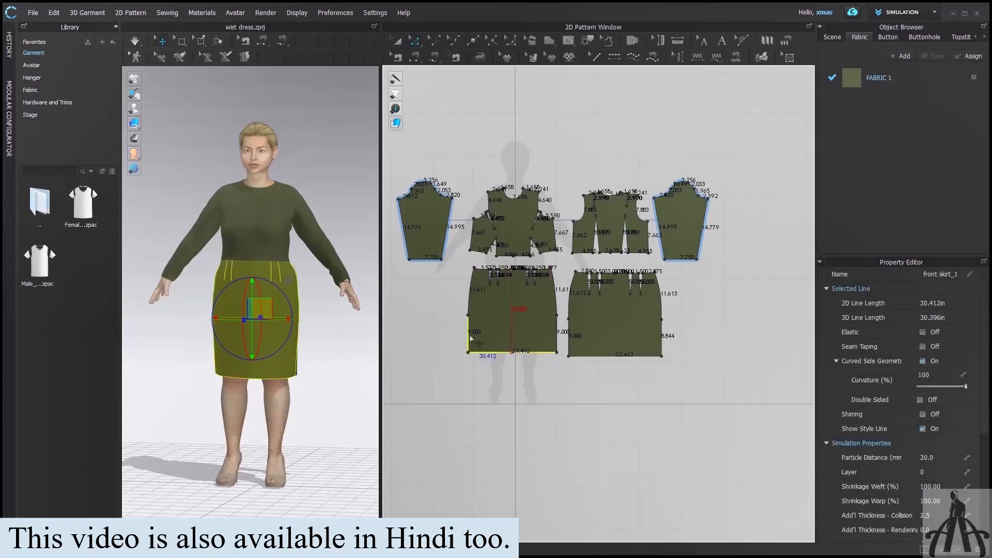
left_click_drag(471, 338, 472, 382)
key("ctrl+z")
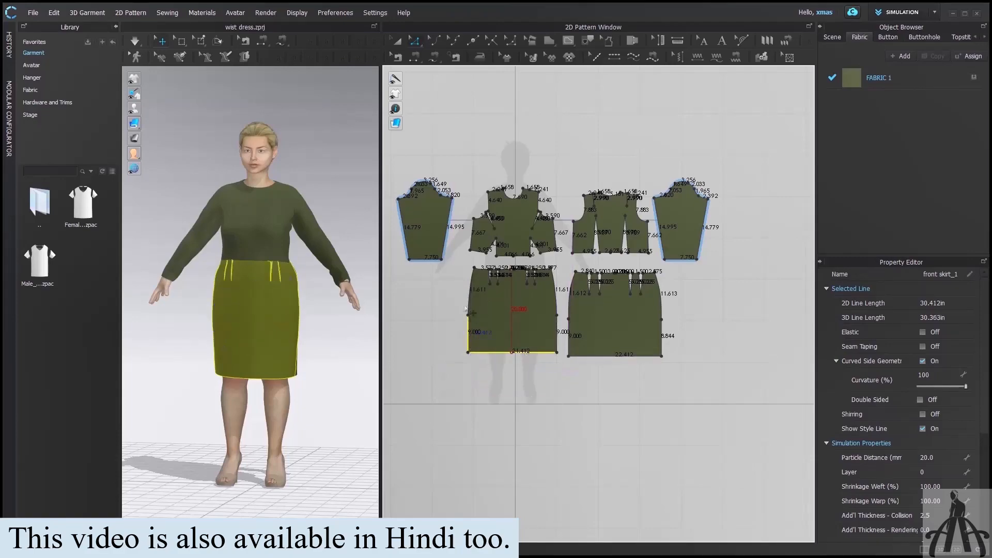